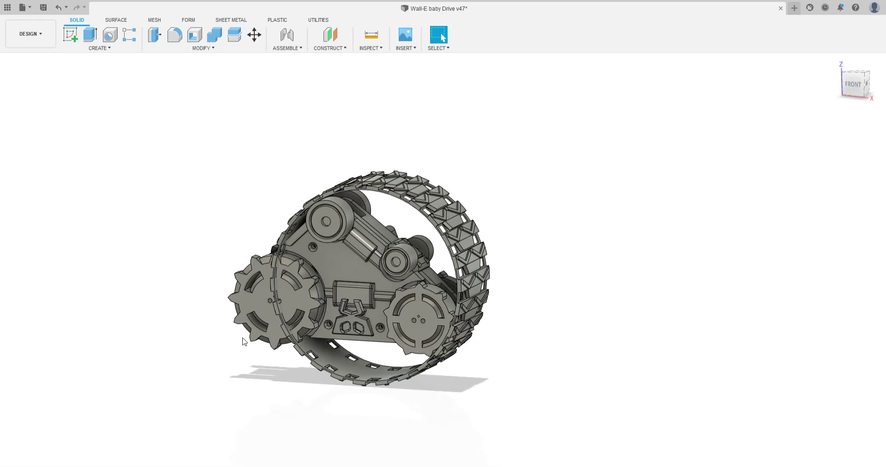
Step: Examine the drive assembly and its surrounding track from the front, the left and the right
shift+middle_drag(336, 273, 345, 258)
scroll(345, 217, up, 3)
shift+middle_drag(357, 230, 363, 250)
scroll(360, 261, up, 4)
scroll(328, 280, down, 2)
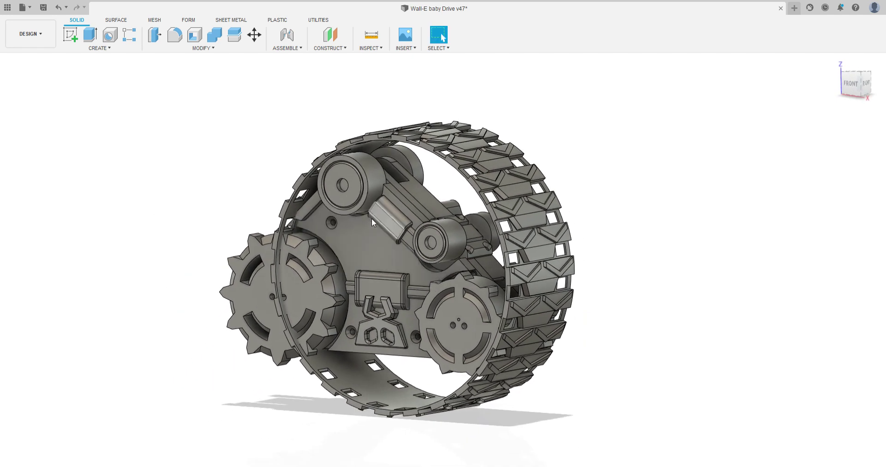
shift+middle_drag(371, 220, 383, 236)
scroll(242, 281, up, 2)
scroll(242, 281, up, 2)
middle_drag(242, 281, 298, 268)
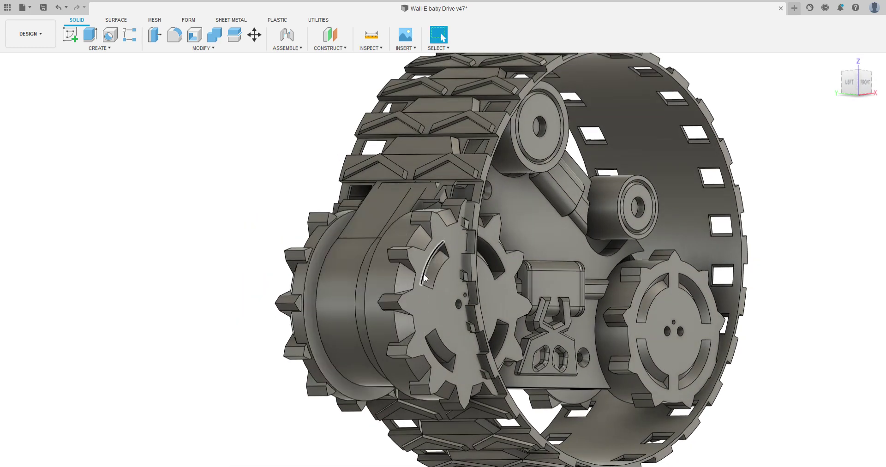
shift+middle_drag(426, 279, 251, 256)
scroll(324, 267, down, 1)
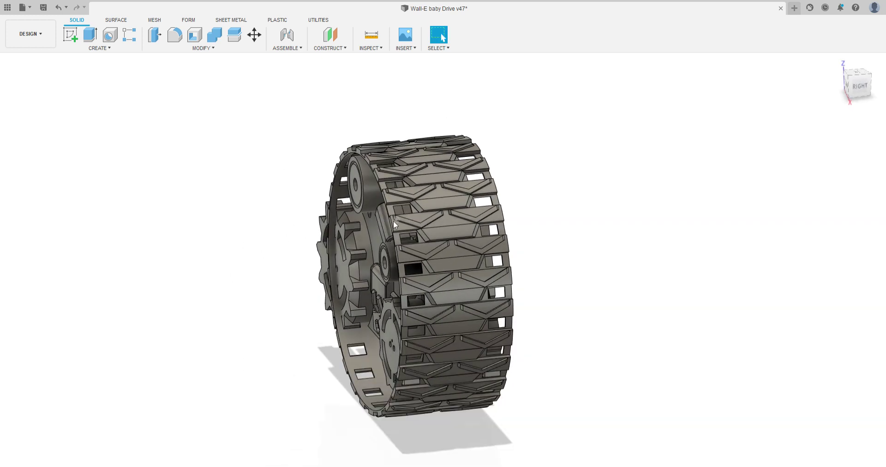
mouse_move(393, 220)
shift+middle_down()
mouse_move(438, 222)
mouse_move(403, 231)
shift+middle_up()
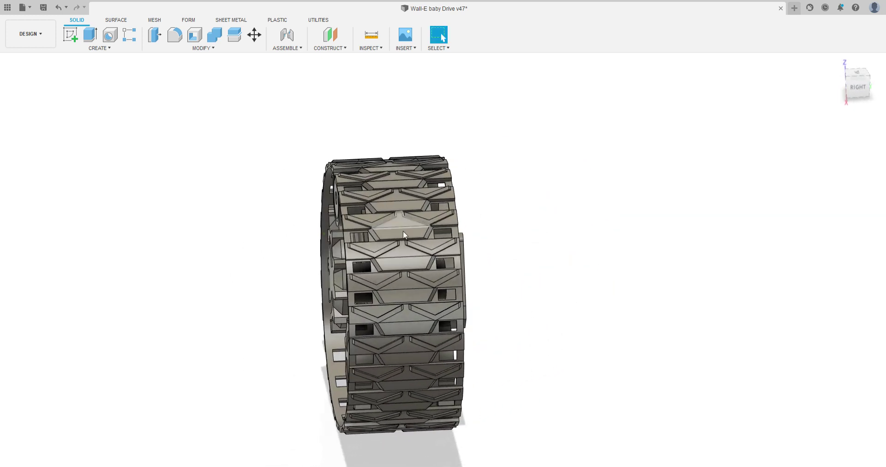
Step: Move the whole track body sideways off the drive assembly so that it stands clear beside the wheels
scroll(403, 230, up, 1)
click(85, 278)
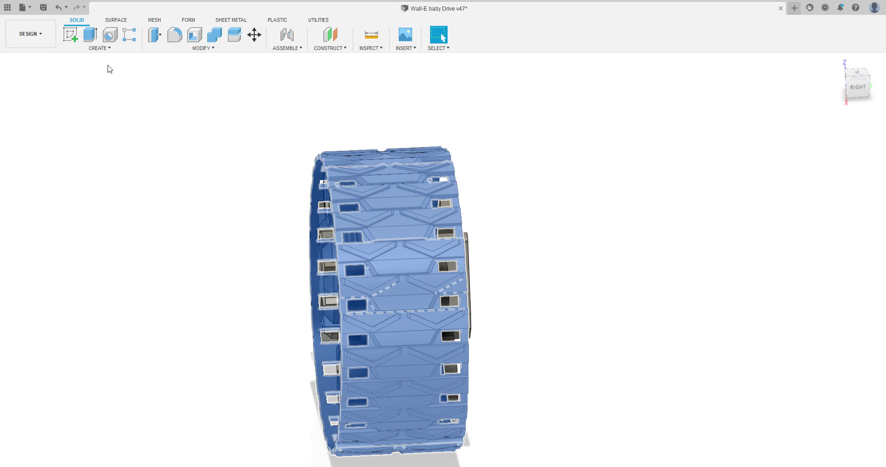
key(m)
drag(340, 382, 553, 319)
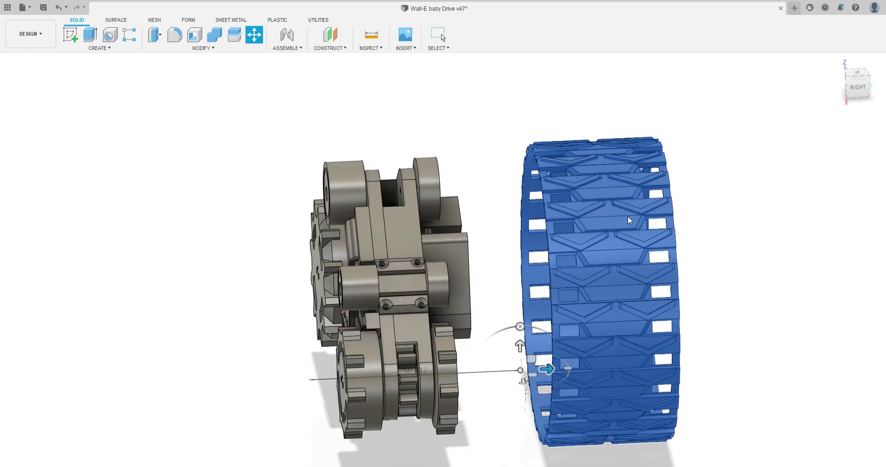
key(Return)
Step: Examine the separated track from the back, checking its rim and the two rows of rectangular openings inside it
scroll(628, 214, down, 3)
shift+middle_drag(628, 215, 546, 184)
middle_drag(475, 175, 523, 197)
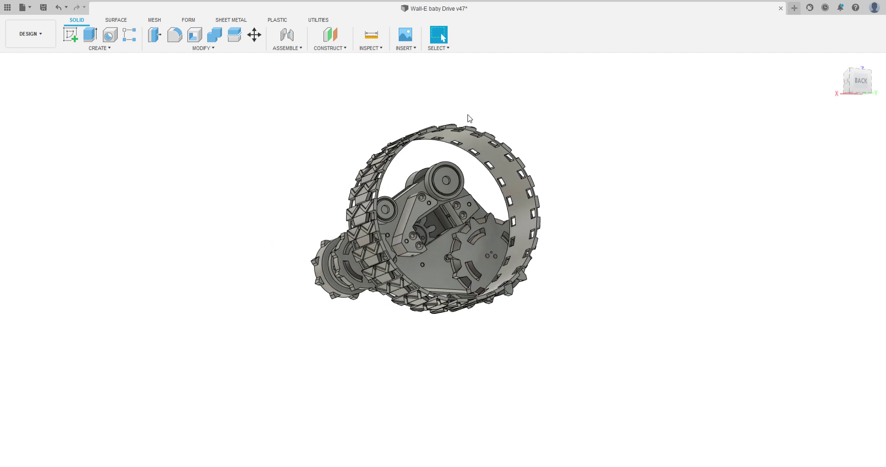
scroll(469, 118, up, 5)
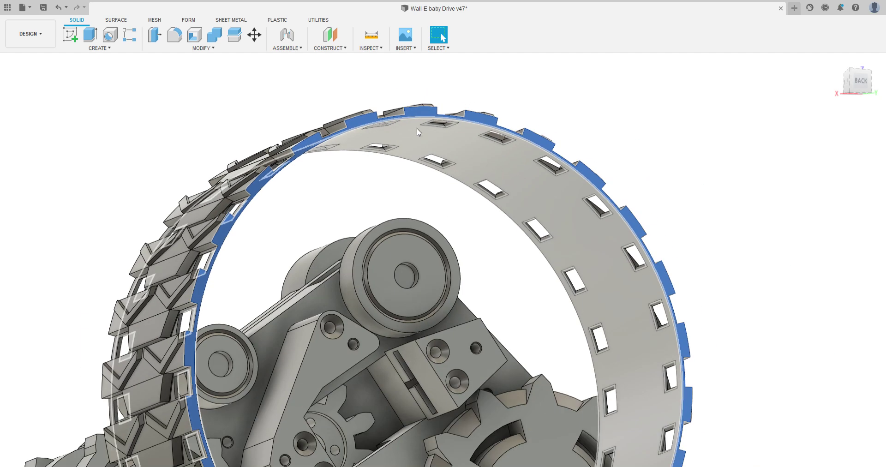
scroll(418, 133, down, 5)
shift+middle_drag(419, 132, 581, 152)
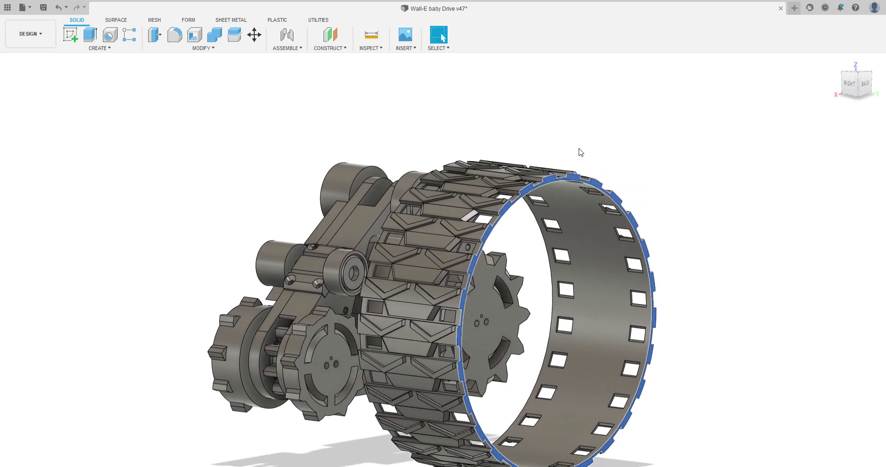
scroll(581, 152, down, 3)
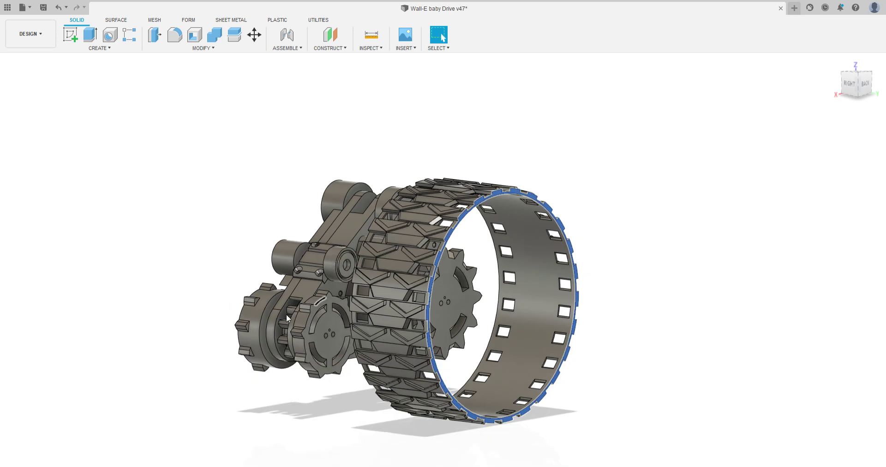
click(609, 203)
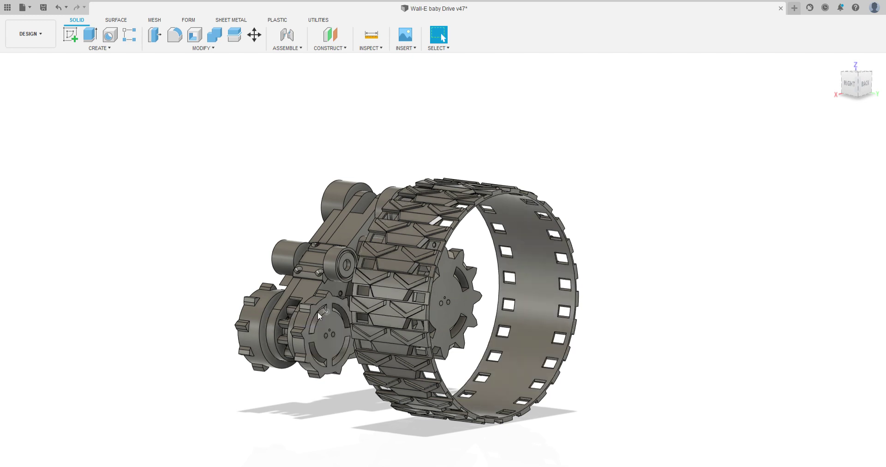
Step: Examine the track's outer tread closely, including the V-shaped ridges, the raised blocks and the edges of the openings
shift+middle_drag(243, 337, 522, 217)
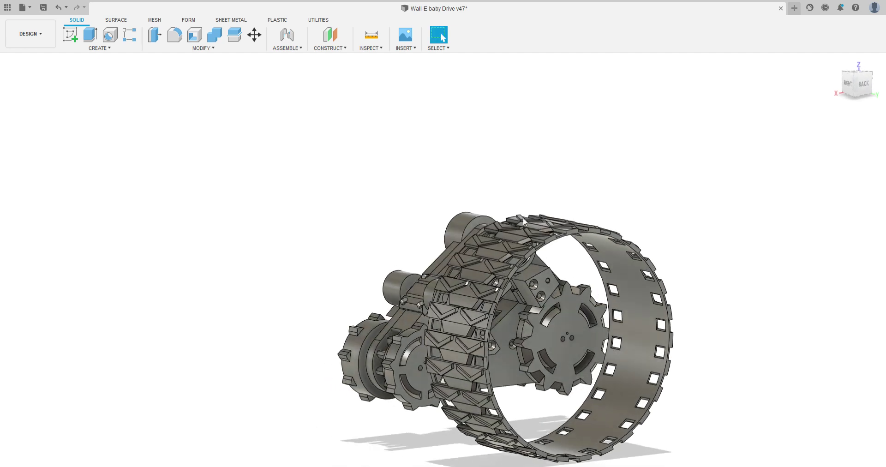
scroll(531, 230, up, 5)
scroll(514, 245, down, 5)
shift+middle_drag(513, 245, 508, 189)
scroll(592, 283, up, 5)
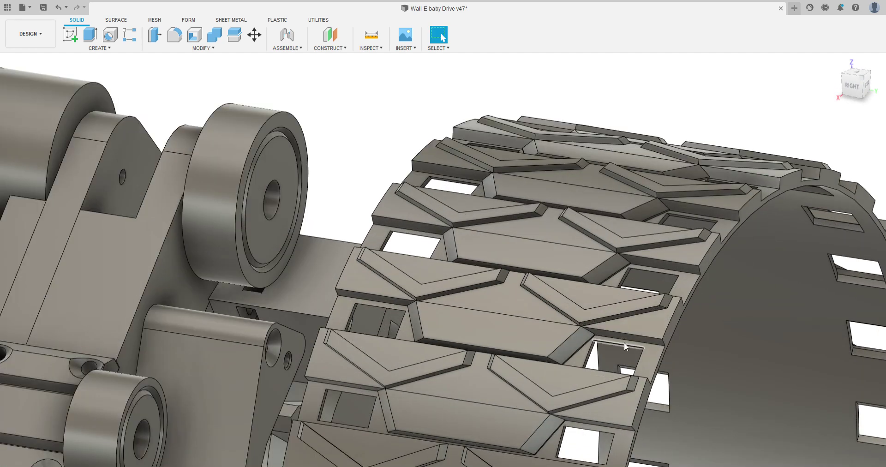
scroll(587, 278, down, 5)
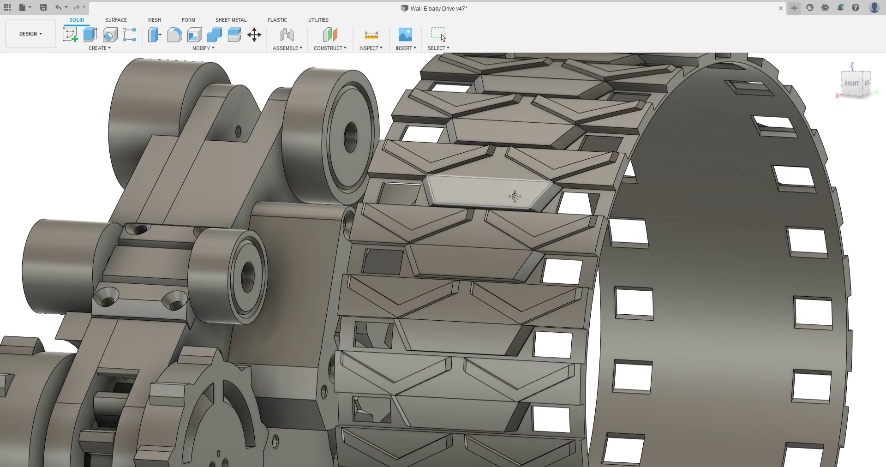
scroll(558, 251, up, 3)
scroll(559, 251, up, 3)
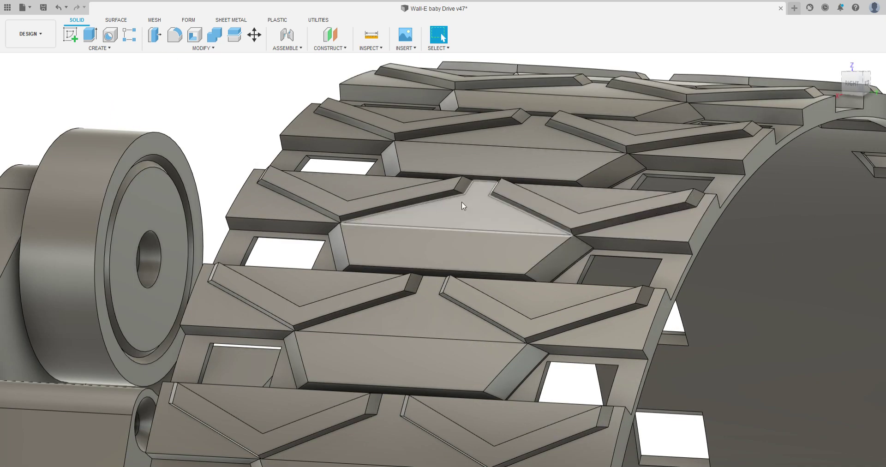
click(461, 188)
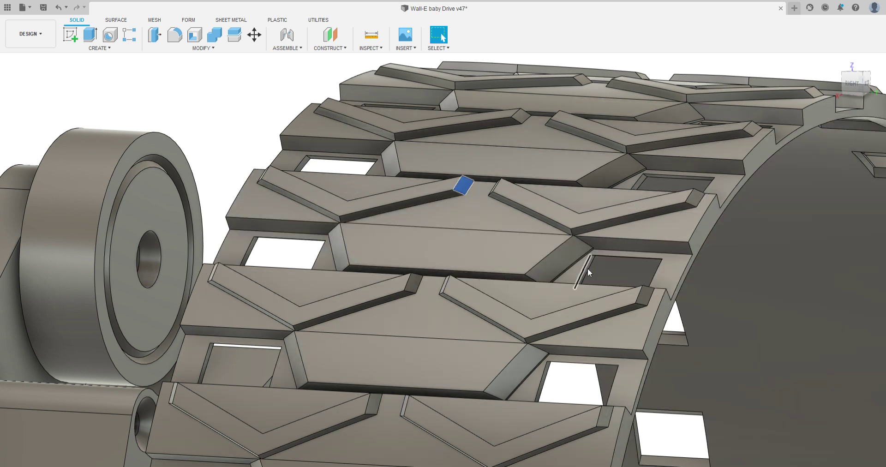
click(588, 269)
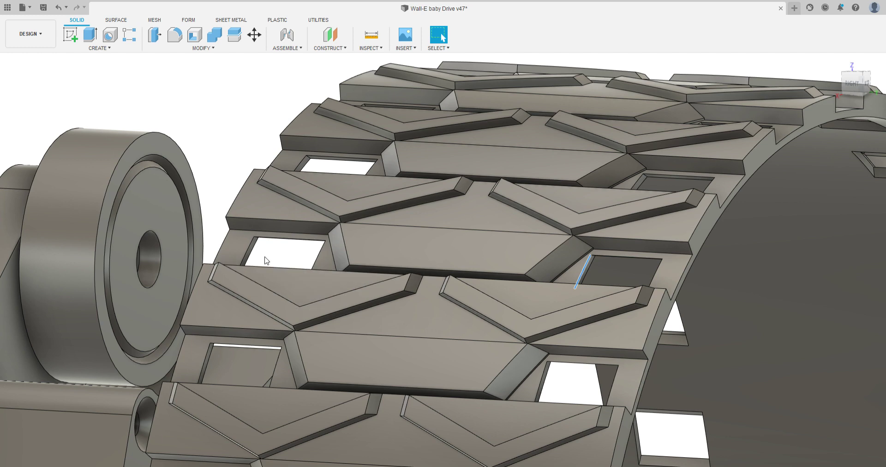
scroll(323, 274, down, 5)
shift+middle_drag(339, 281, 439, 170)
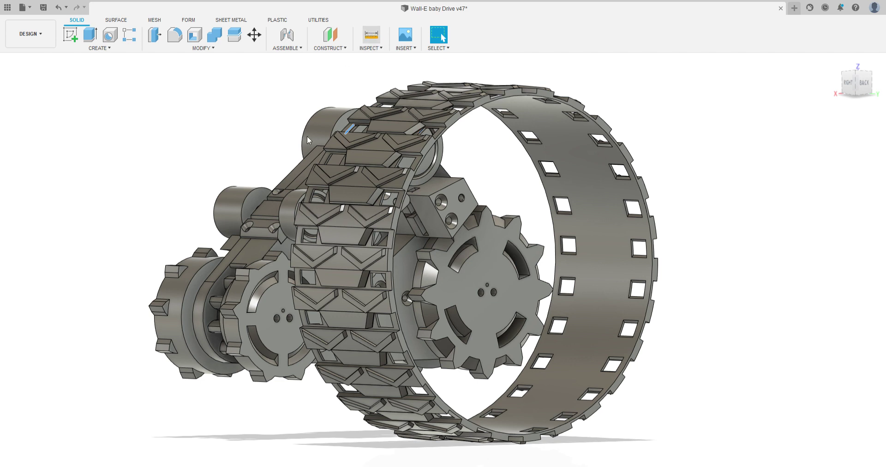
Step: Measure the arc edge between two neighbouring teeth on the small sprocket
click(371, 34)
scroll(267, 271, up, 5)
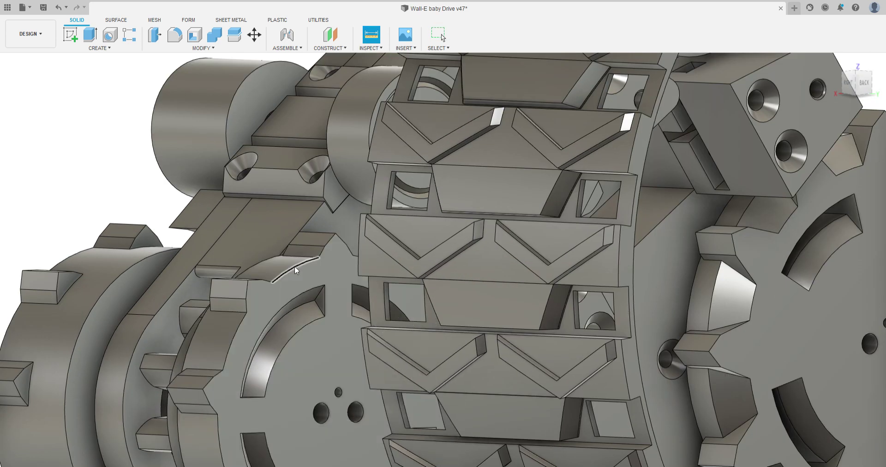
click(294, 266)
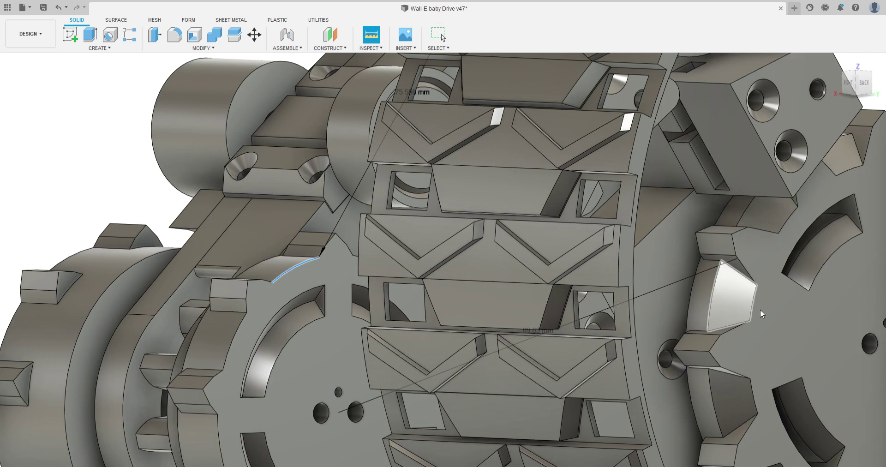
scroll(748, 310, down, 1)
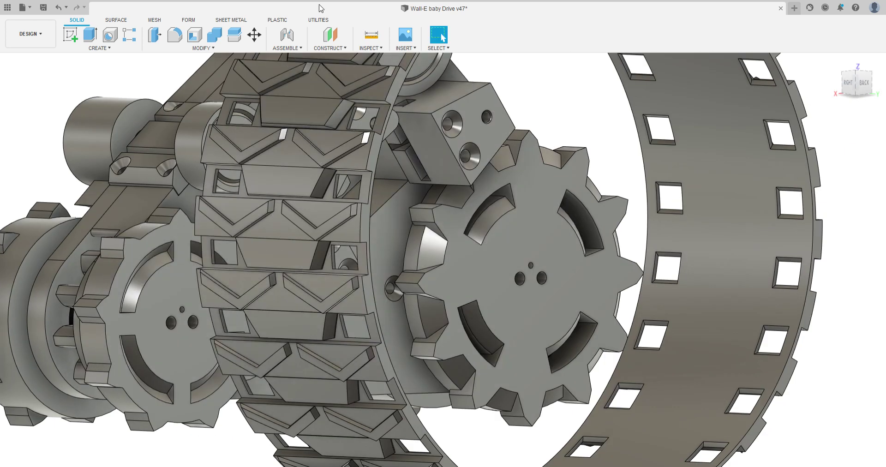
Step: Measure the arc edge between two neighbouring teeth on the large sprocket
click(370, 33)
scroll(582, 171, up, 4)
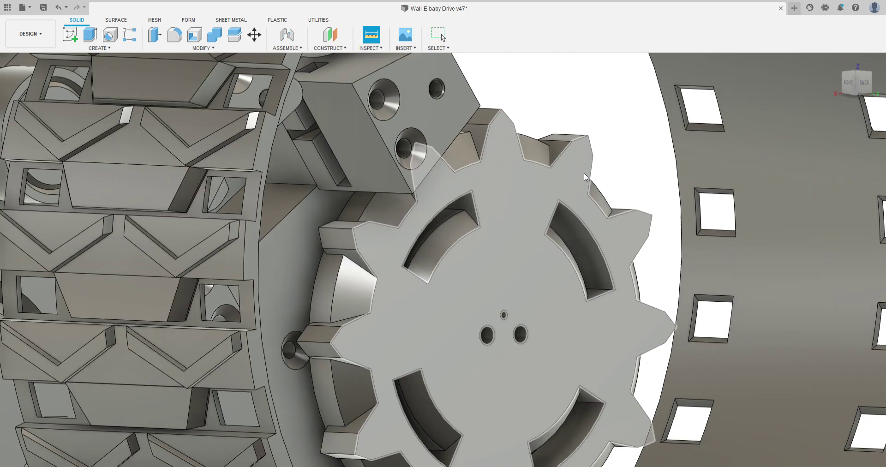
click(552, 140)
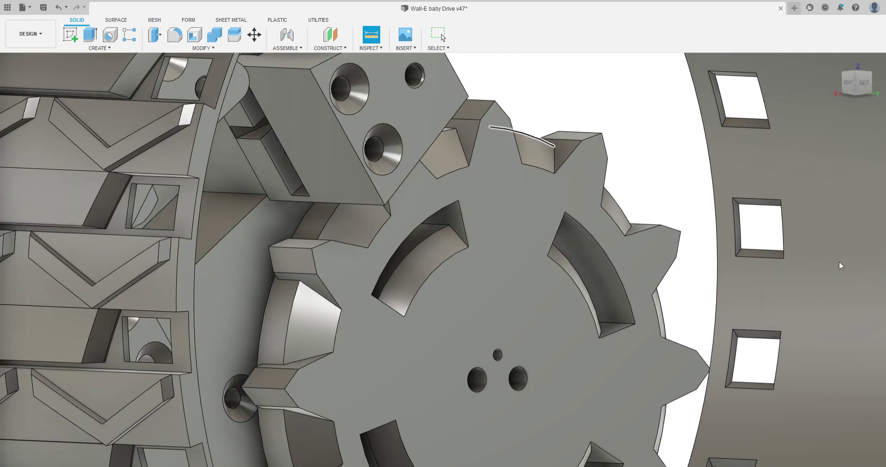
scroll(690, 217, down, 6)
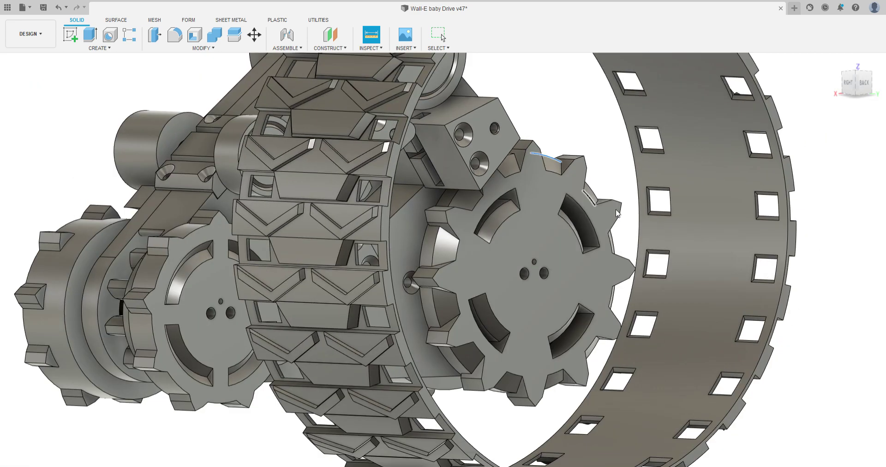
click(871, 324)
Step: Compare both sprockets from the back and measure the outer arc between two teeth on the small sprocket
shift+middle_drag(586, 247, 518, 271)
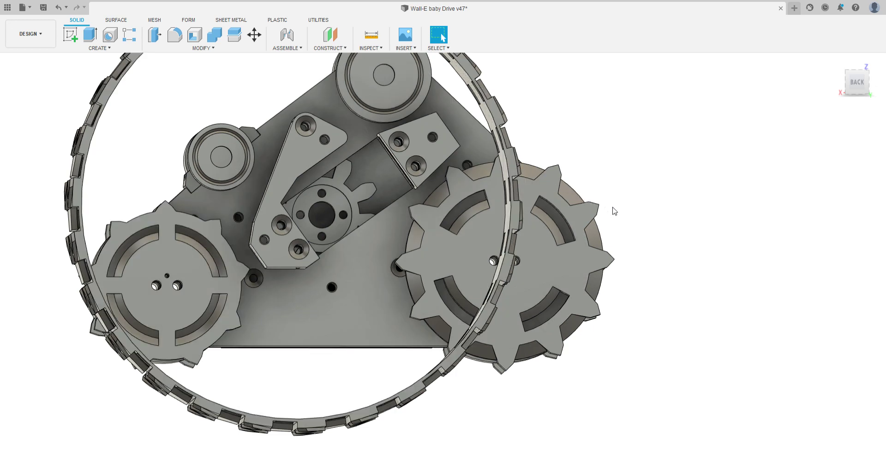
scroll(144, 200, up, 5)
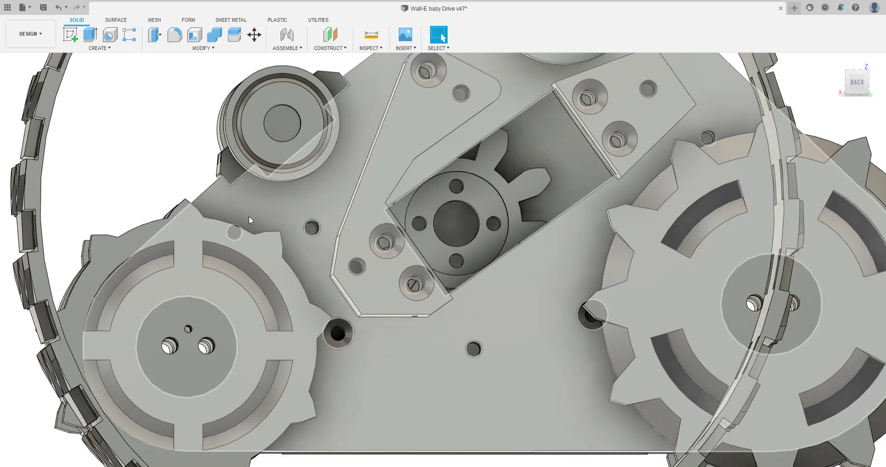
scroll(250, 219, down, 4)
shift+middle_drag(190, 216, 270, 201)
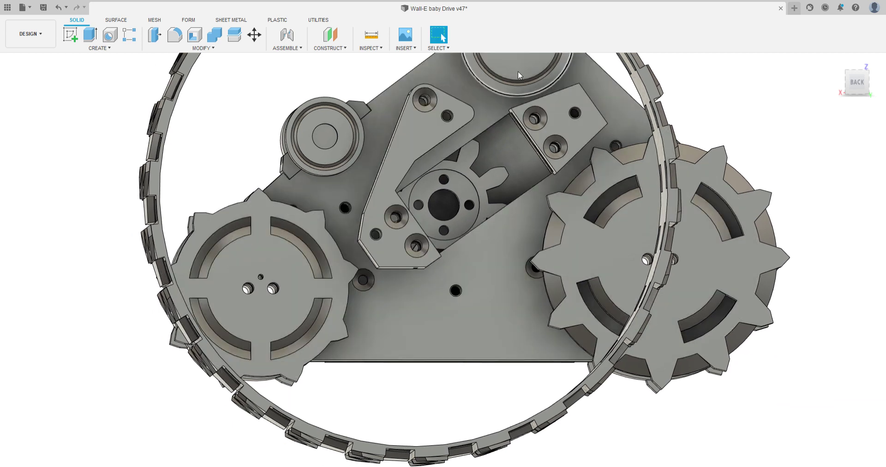
shift+middle_drag(518, 71, 279, 240)
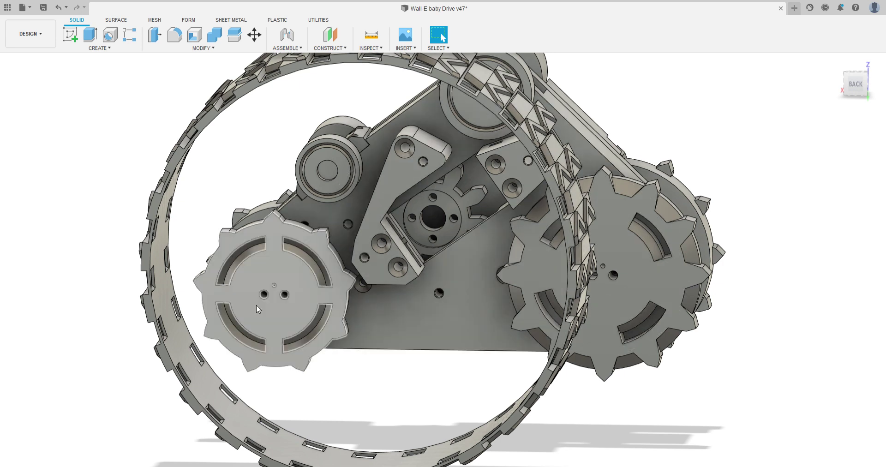
shift+middle_drag(257, 305, 163, 265)
middle_drag(163, 266, 356, 250)
scroll(318, 210, up, 5)
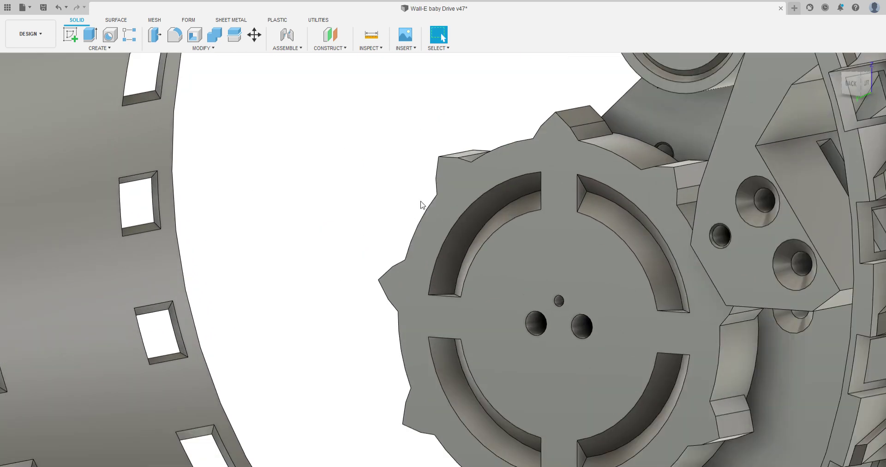
key(i)
click(426, 209)
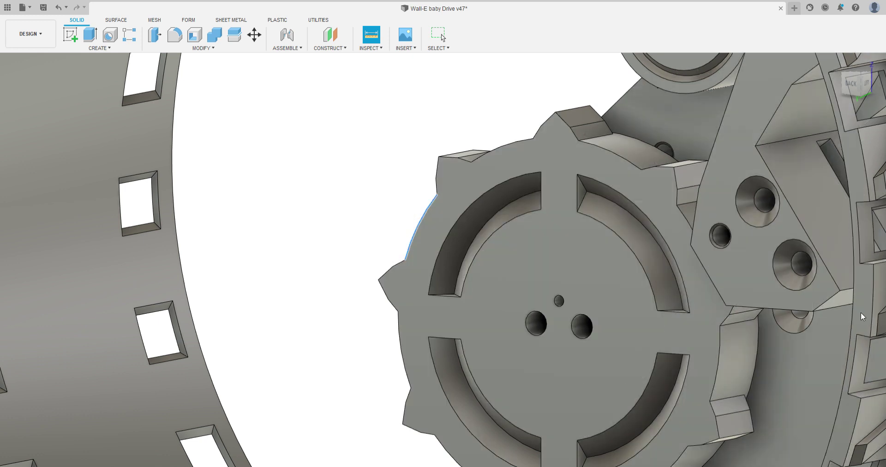
Step: Measure the distance between the facing corners of two neighbouring openings on the inside of the track
click(201, 293)
click(173, 301)
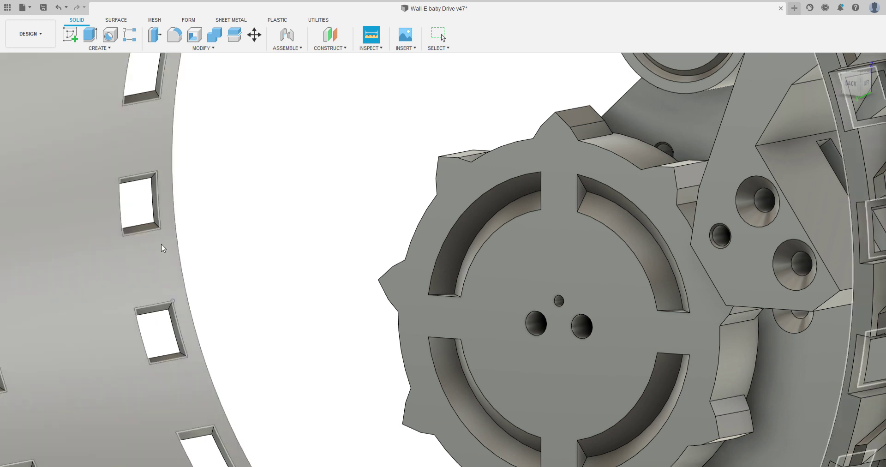
click(161, 229)
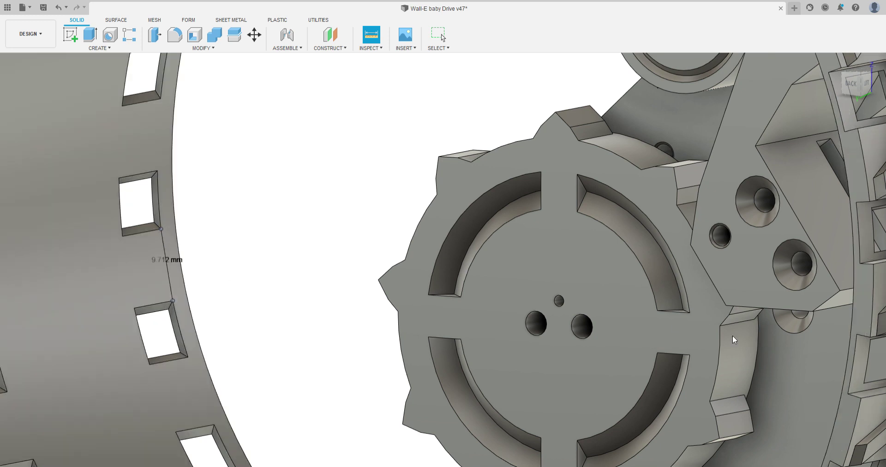
click(861, 394)
Step: Examine the small sprocket's teeth up close, including their pointed shape and slanted flanks
scroll(569, 351, down, 5)
middle_drag(407, 367, 410, 269)
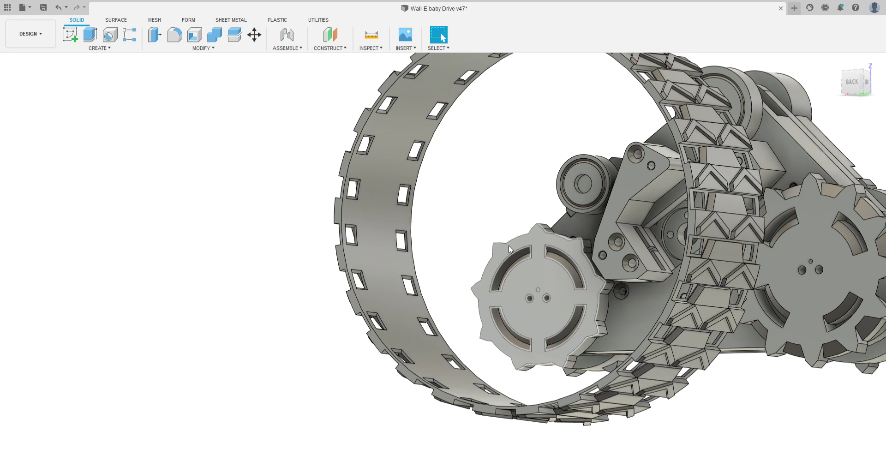
scroll(549, 236, down, 3)
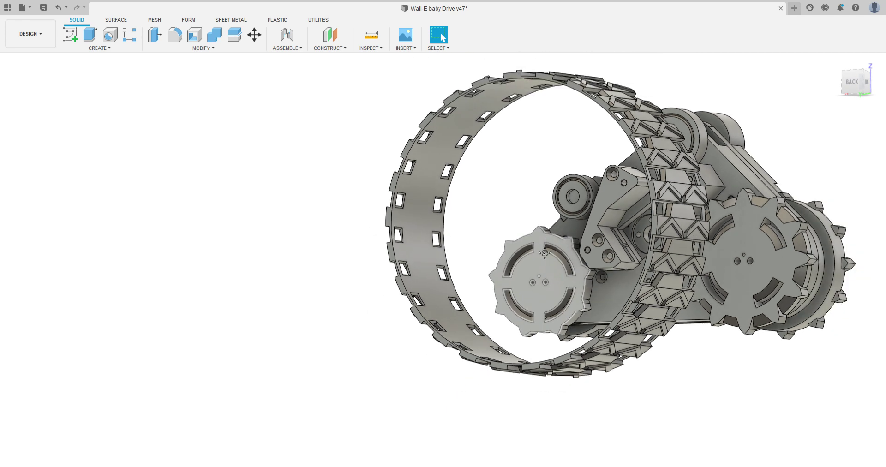
scroll(542, 237, up, 1)
middle_drag(579, 270, 522, 237)
scroll(508, 203, up, 5)
scroll(499, 172, up, 4)
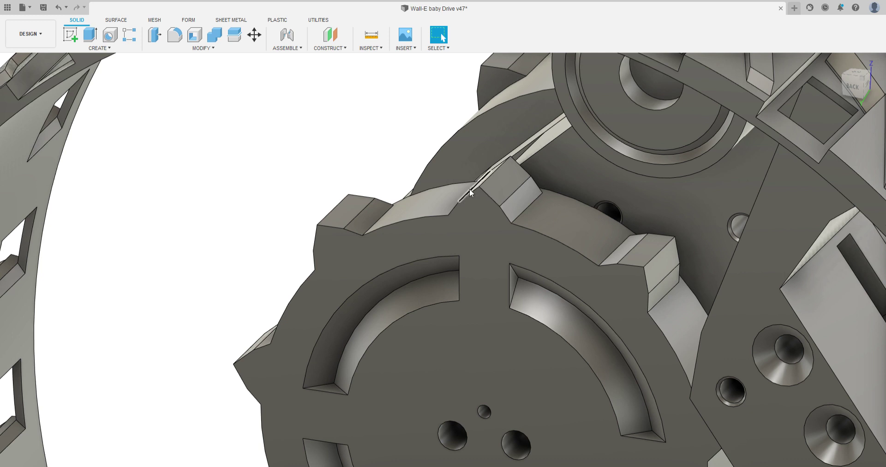
Step: Zoom in on the small sprocket and select the slanted flank of one of its upper teeth
scroll(465, 209, down, 6)
scroll(440, 221, up, 3)
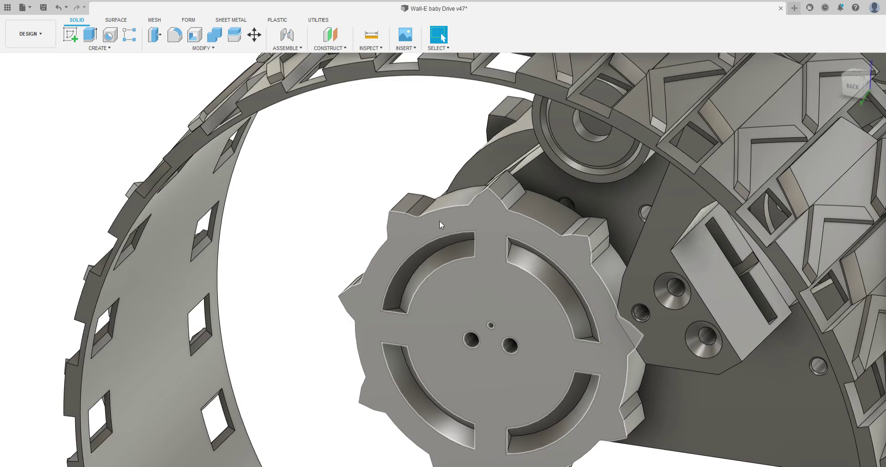
scroll(511, 193, up, 2)
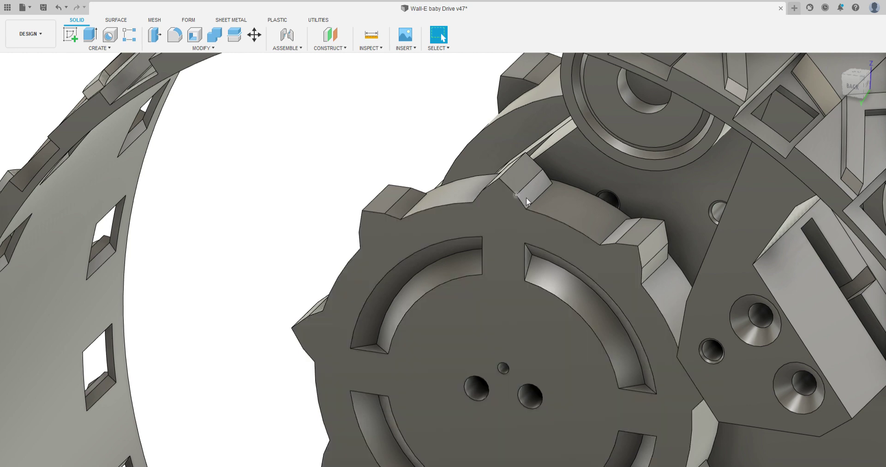
click(533, 198)
scroll(554, 240, down, 6)
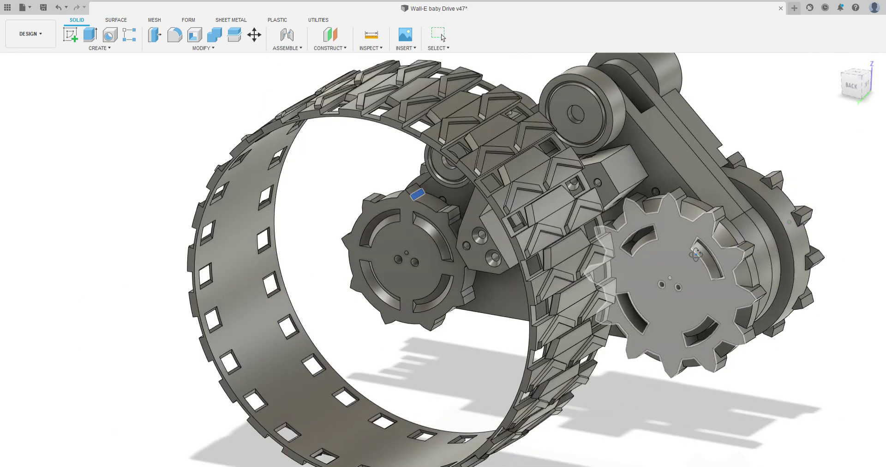
Step: Compare the teeth of the small and large sprockets with the track openings from several angles around the back side
shift+middle_drag(696, 254, 483, 279)
scroll(556, 212, up, 4)
middle_drag(556, 213, 475, 226)
scroll(502, 231, down, 1)
scroll(502, 233, down, 5)
shift+middle_drag(457, 261, 312, 327)
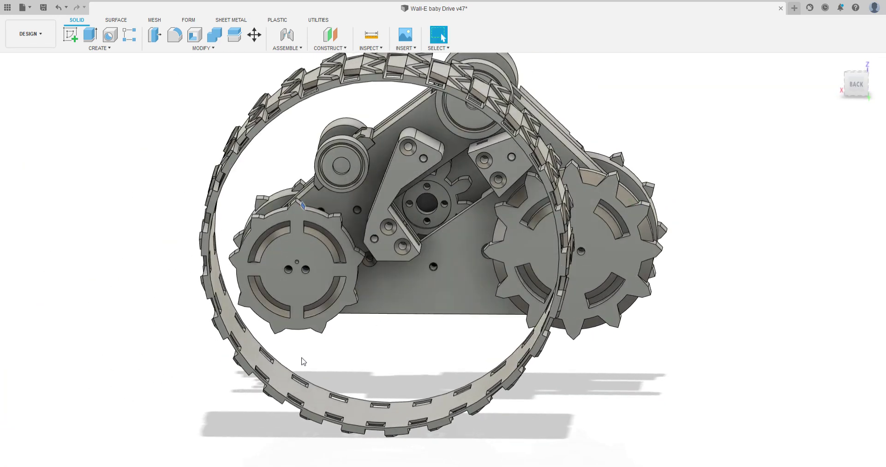
shift+middle_drag(303, 362, 295, 326)
scroll(300, 323, up, 5)
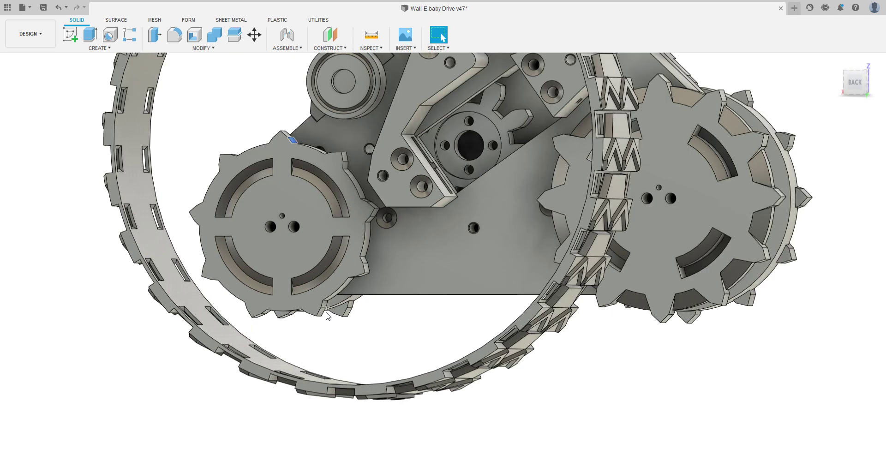
Step: Hide the track so that both back-side sprockets can be viewed without obstruction
click(324, 312)
click(663, 326)
scroll(222, 372, down, 5)
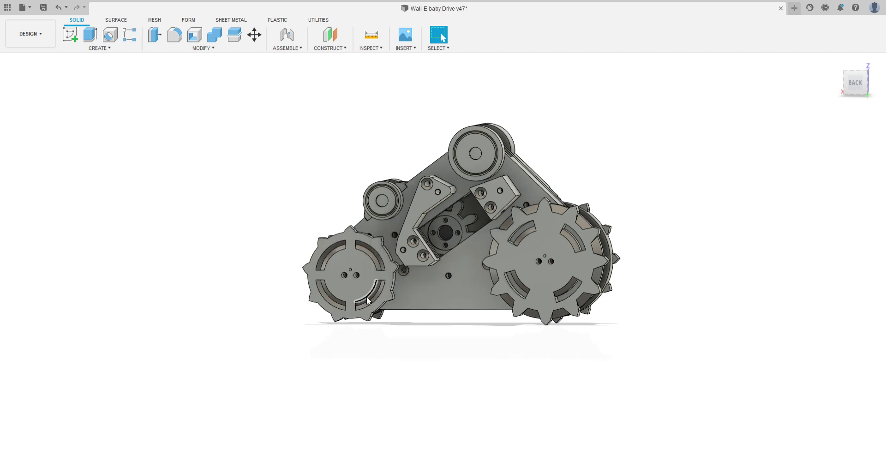
scroll(366, 364, up, 5)
scroll(372, 389, down, 2)
scroll(344, 371, up, 5)
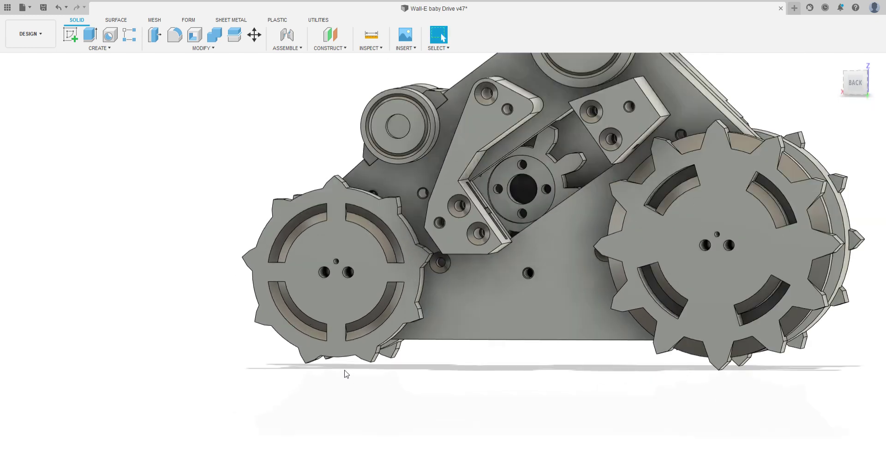
Step: Select the arc edge between the two lowest teeth of the small sprocket to inspect the tooth gap
shift+middle_drag(338, 351, 422, 404)
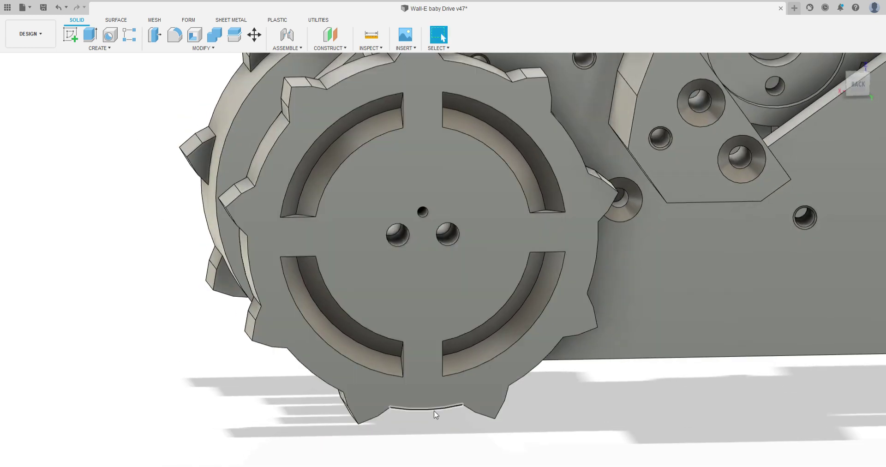
click(434, 409)
click(331, 388)
click(426, 409)
scroll(423, 410, down, 3)
middle_drag(413, 410, 208, 340)
scroll(211, 317, up, 1)
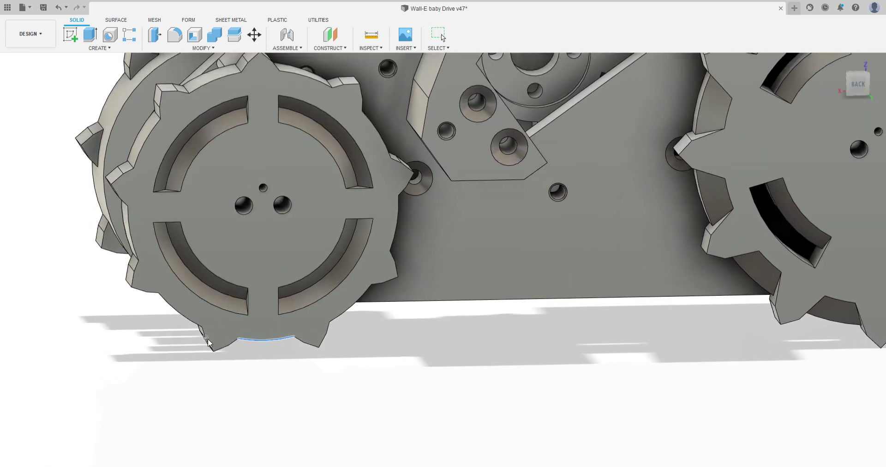
key(Escape)
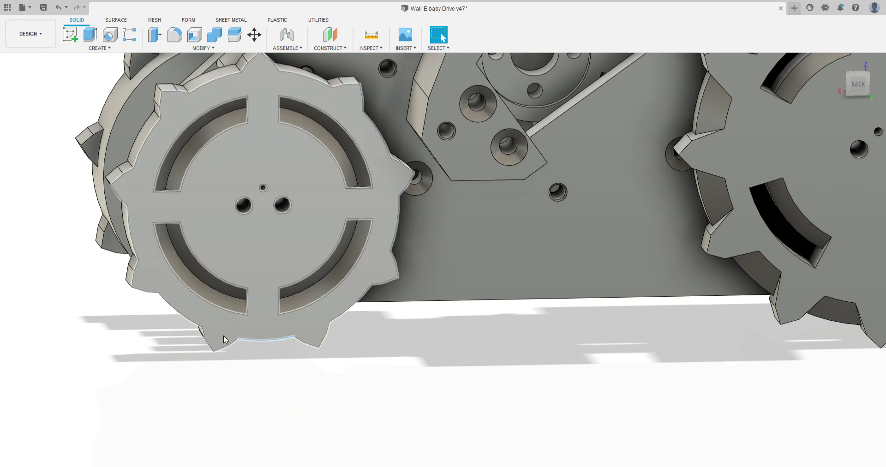
Step: Examine the drive's overall layout from the back, including the sprockets, rollers and side plate
scroll(313, 355, down, 3)
shift+middle_drag(362, 325, 261, 318)
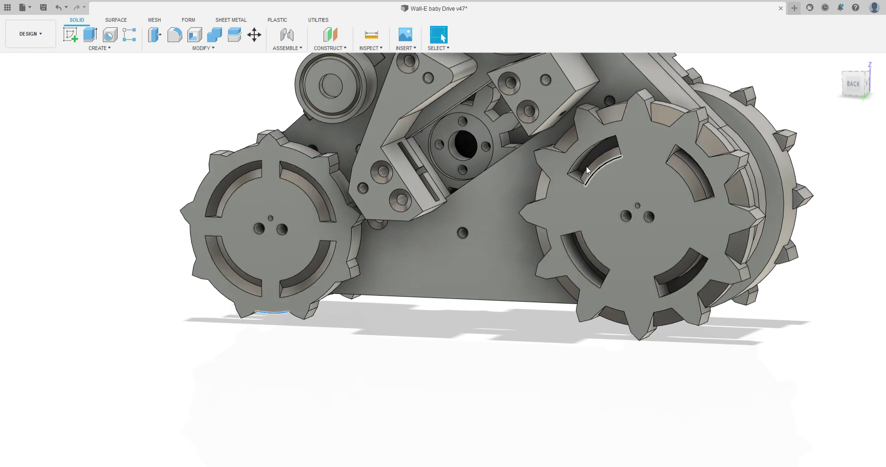
scroll(607, 252, down, 2)
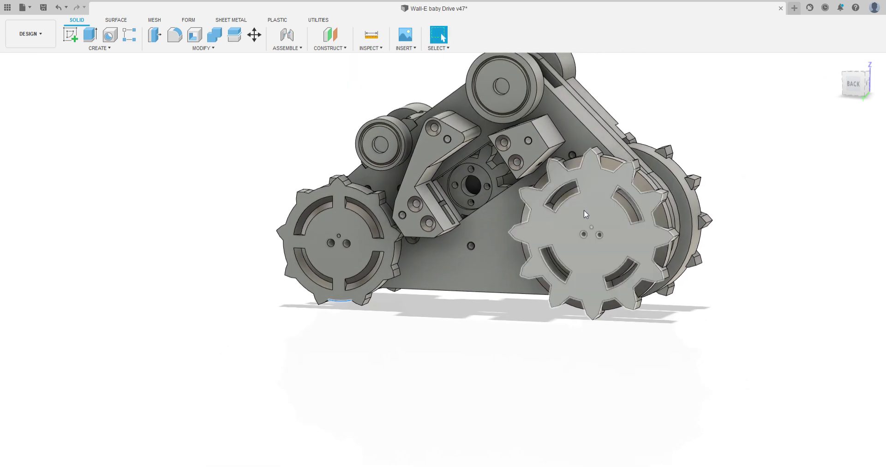
shift+middle_drag(583, 210, 531, 221)
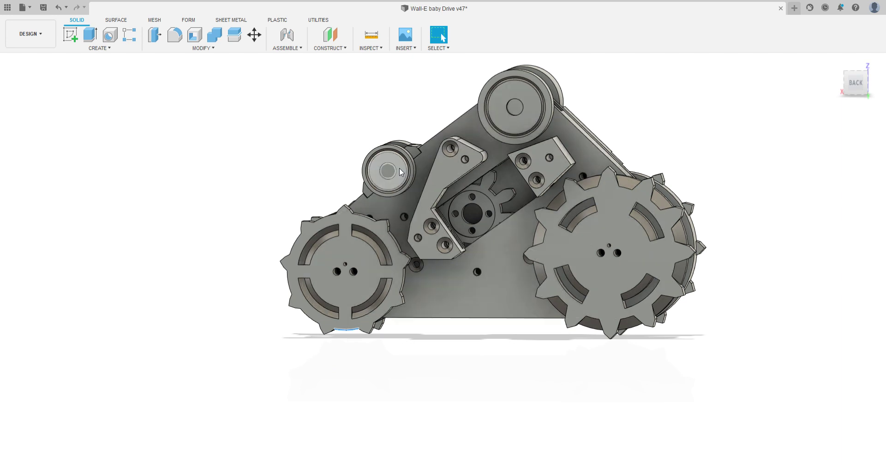
shift+middle_drag(495, 244, 577, 300)
scroll(619, 245, up, 2)
scroll(616, 237, down, 2)
scroll(521, 248, down, 1)
scroll(578, 212, up, 3)
scroll(591, 249, down, 2)
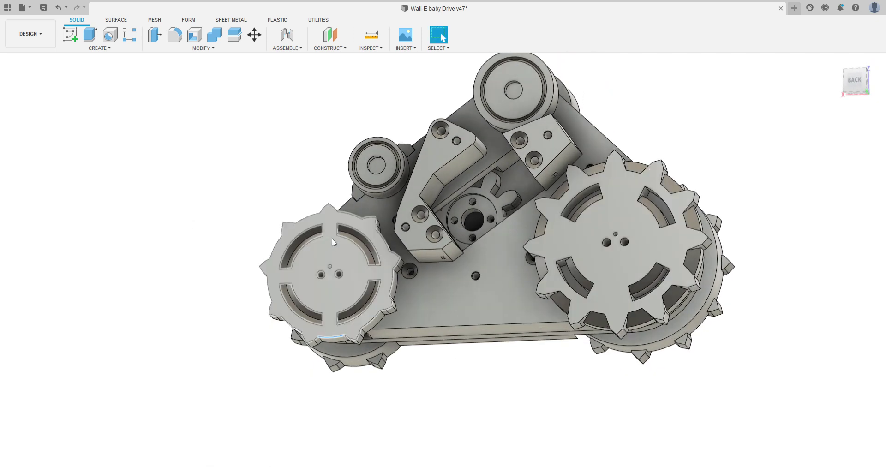
scroll(401, 296, down, 2)
shift+middle_drag(401, 291, 409, 303)
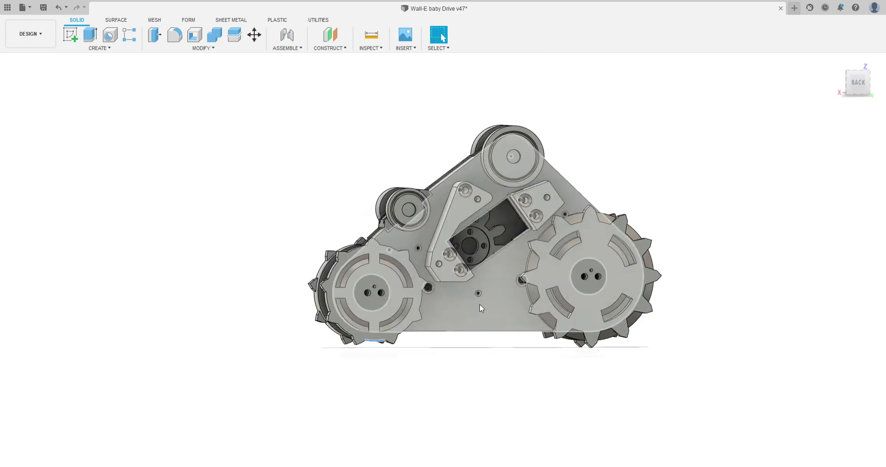
scroll(297, 301, down, 2)
shift+middle_drag(302, 298, 283, 293)
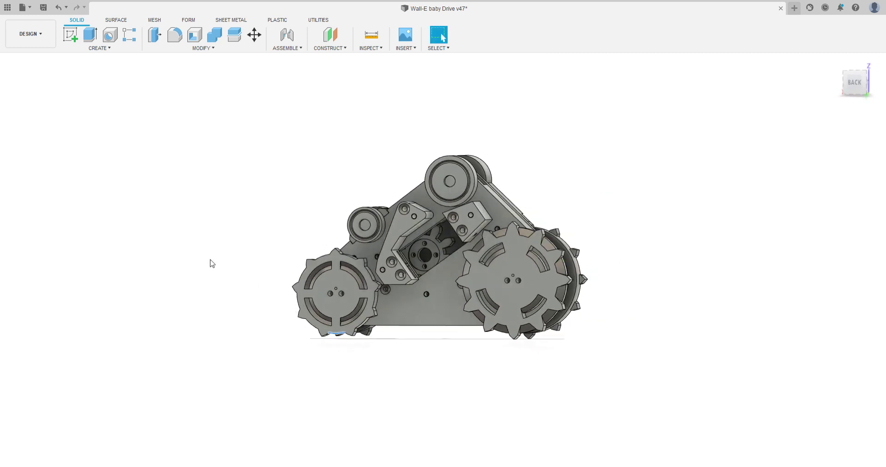
Step: Hide the back side plate and the two angled brackets to expose the gear train
click(370, 253)
middle_drag(121, 226, 136, 275)
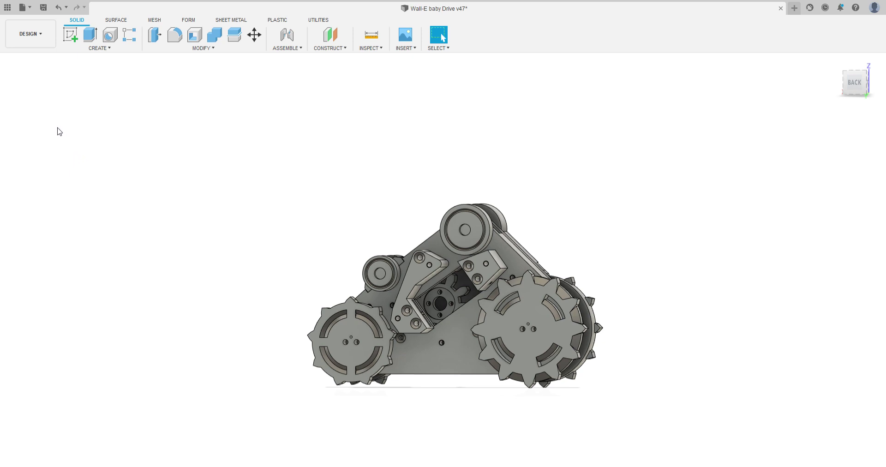
middle_drag(454, 331, 439, 272)
scroll(432, 253, up, 5)
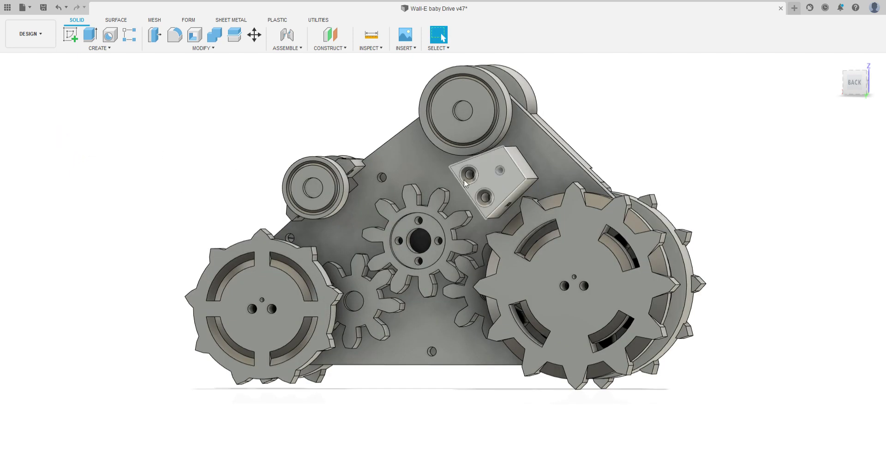
click(60, 158)
Step: Examine how the central drive gear meshes with the smaller idler gears on either side of it
shift+middle_drag(376, 244, 475, 273)
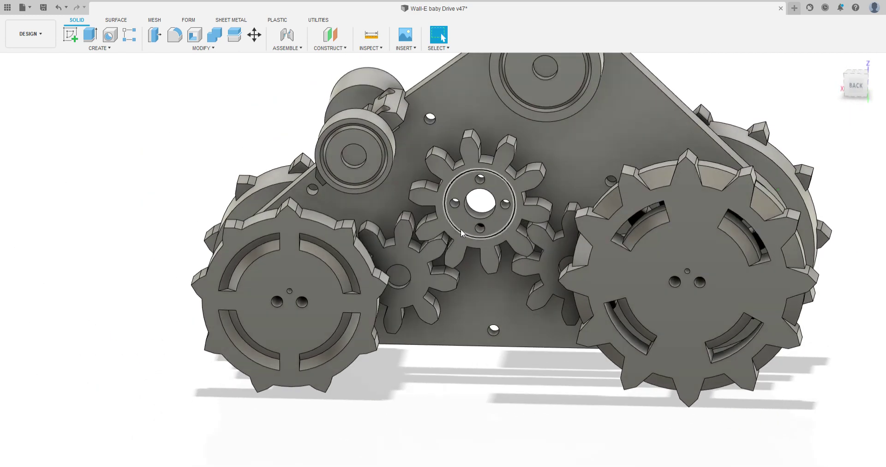
scroll(461, 229, up, 5)
scroll(504, 237, up, 2)
middle_drag(503, 236, 406, 122)
scroll(484, 203, down, 4)
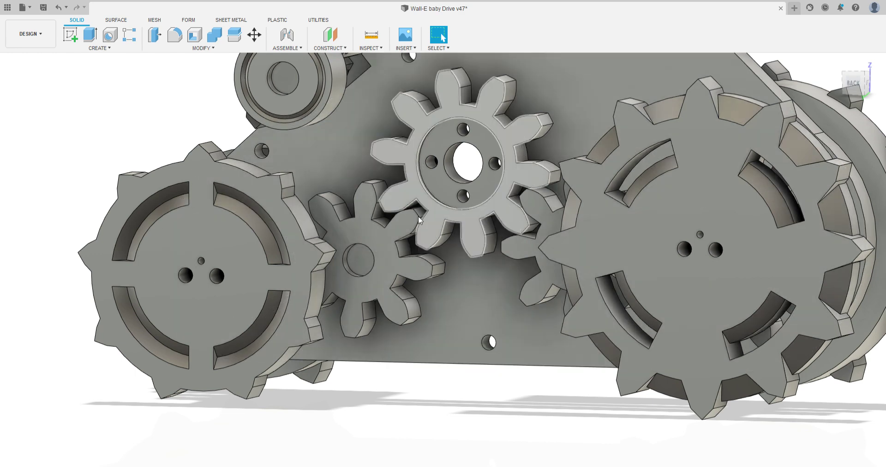
shift+middle_drag(413, 101, 481, 169)
scroll(430, 237, up, 2)
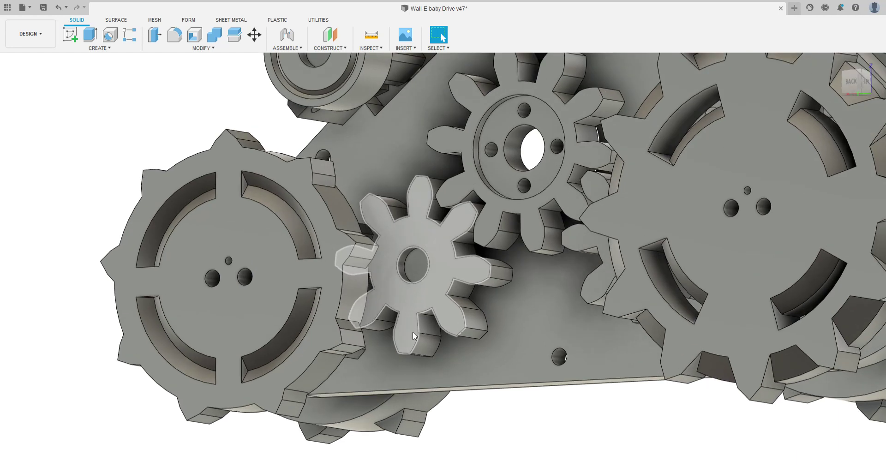
scroll(356, 265, down, 5)
shift+middle_drag(422, 218, 499, 253)
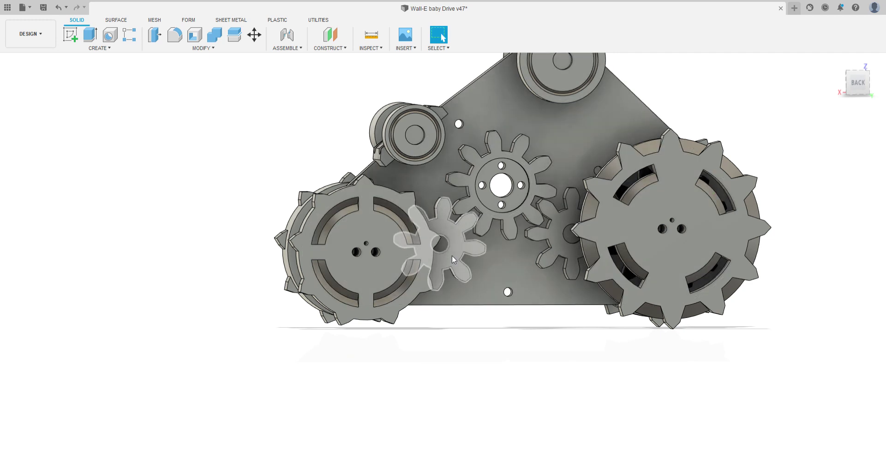
Step: Select the idler gears, hide both back-side sprockets and select the faces of the two gears behind them
click(556, 244)
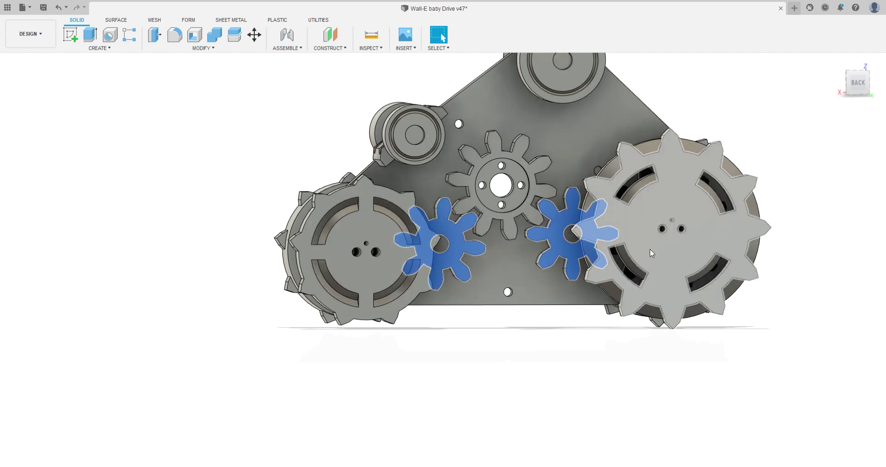
click(672, 260)
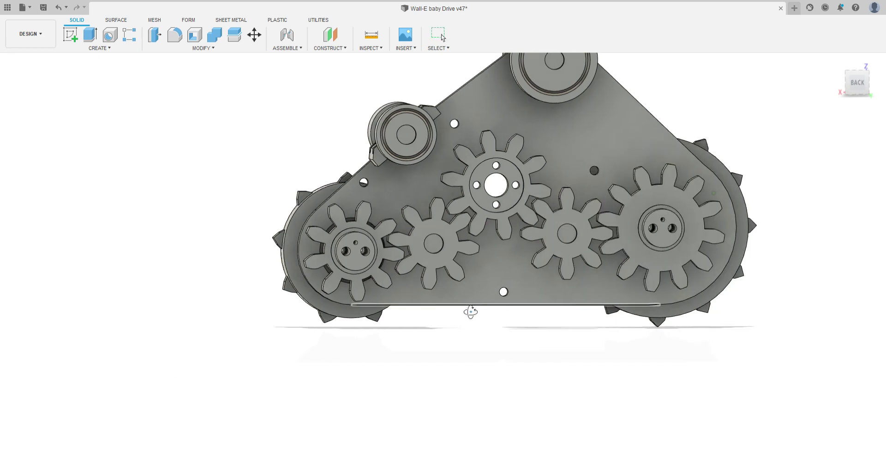
scroll(601, 231, up, 5)
click(629, 177)
scroll(525, 333, down, 3)
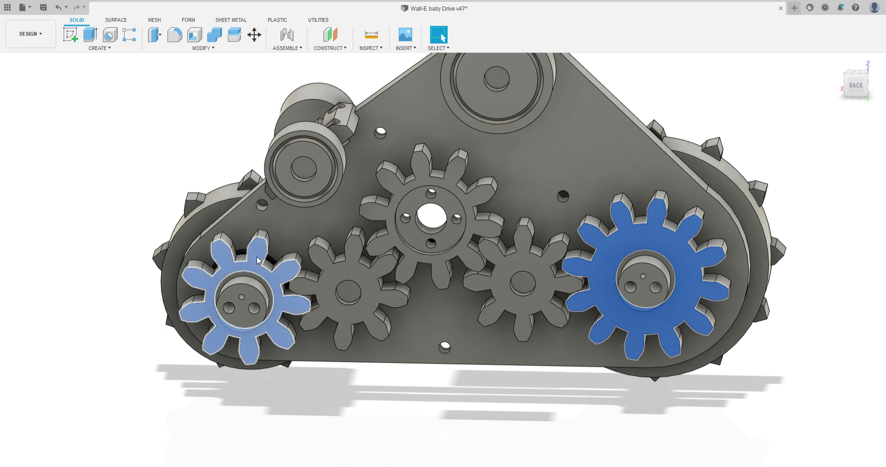
Step: Show both back-side sprockets again and check how they sit over their gears
click(57, 338)
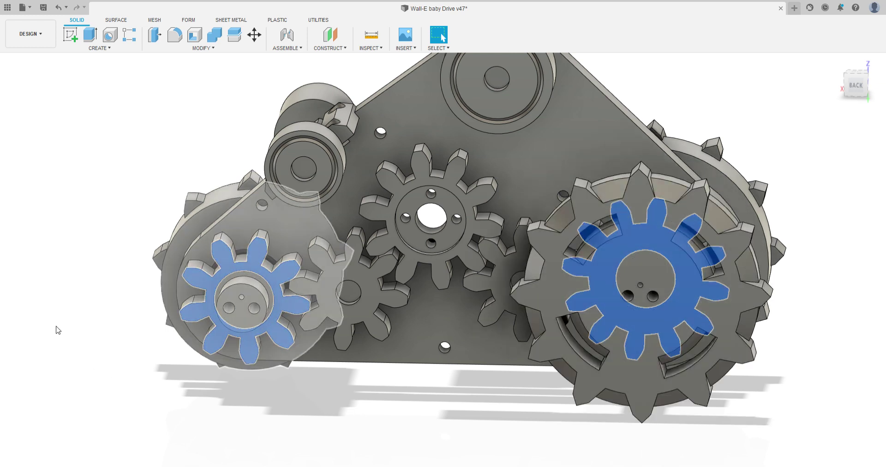
click(57, 321)
scroll(249, 341, down, 1)
shift+middle_drag(252, 353, 345, 255)
scroll(259, 331, down, 1)
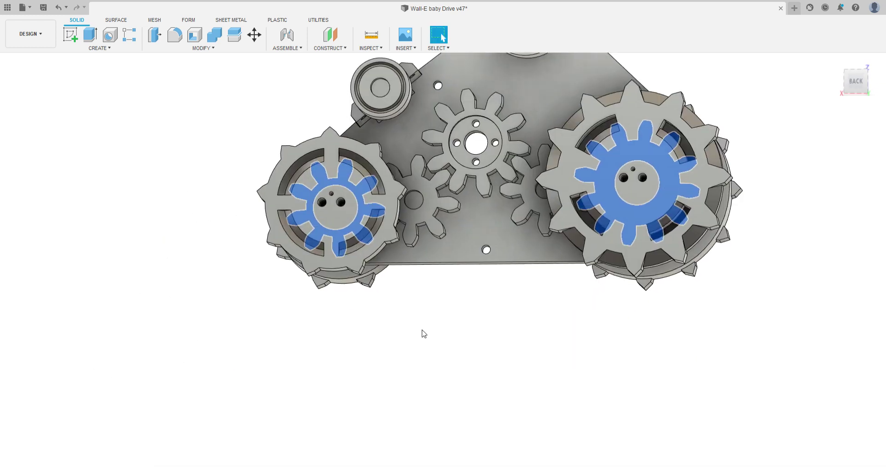
mouse_move(438, 303)
shift+middle_down()
mouse_move(429, 310)
mouse_move(442, 316)
shift+middle_up()
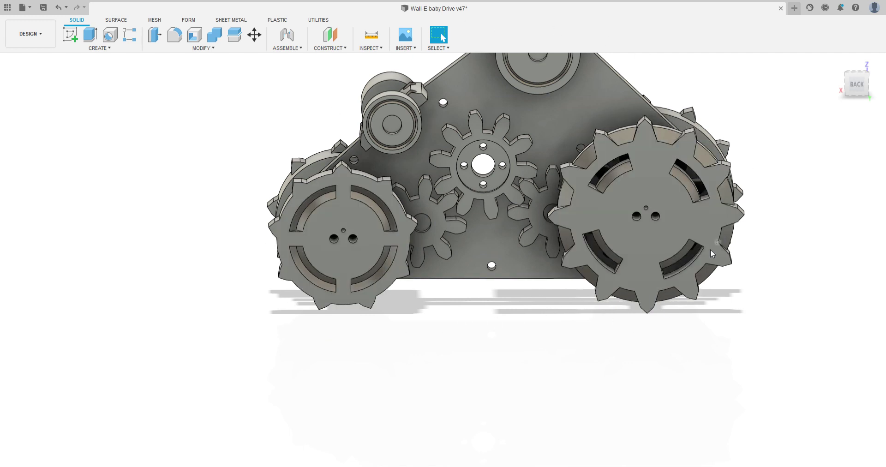
Step: Examine the large sprocket, the small sprocket and the gears between them from the back
scroll(710, 251, down, 2)
middle_drag(706, 252, 423, 304)
scroll(550, 298, down, 1)
shift+middle_drag(423, 305, 600, 301)
scroll(439, 319, up, 5)
scroll(498, 306, down, 3)
middle_drag(447, 319, 517, 275)
scroll(538, 257, down, 1)
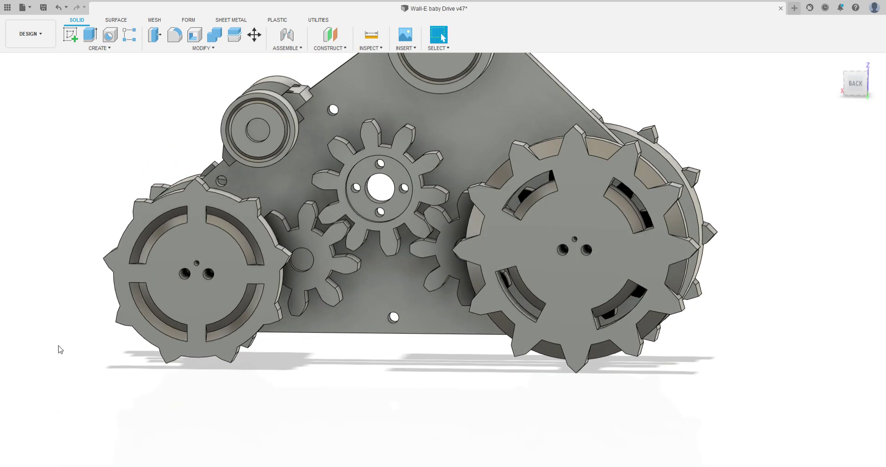
Step: Select one of the two larger mounting holes in the small sprocket and inspect the matching holes in the large sprocket
scroll(177, 273, up, 4)
scroll(190, 275, down, 4)
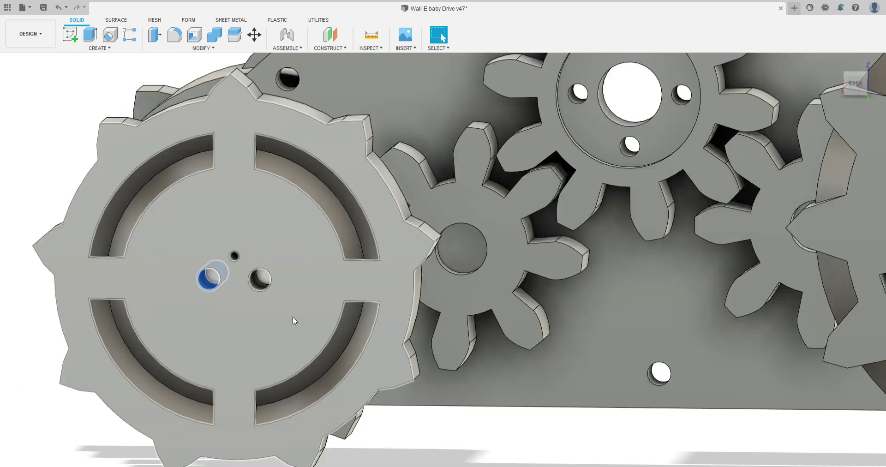
mouse_move(407, 292)
shift+middle_down()
mouse_move(426, 291)
mouse_move(407, 294)
shift+middle_up()
scroll(630, 257, up, 1)
middle_drag(624, 255, 504, 273)
scroll(507, 266, down, 3)
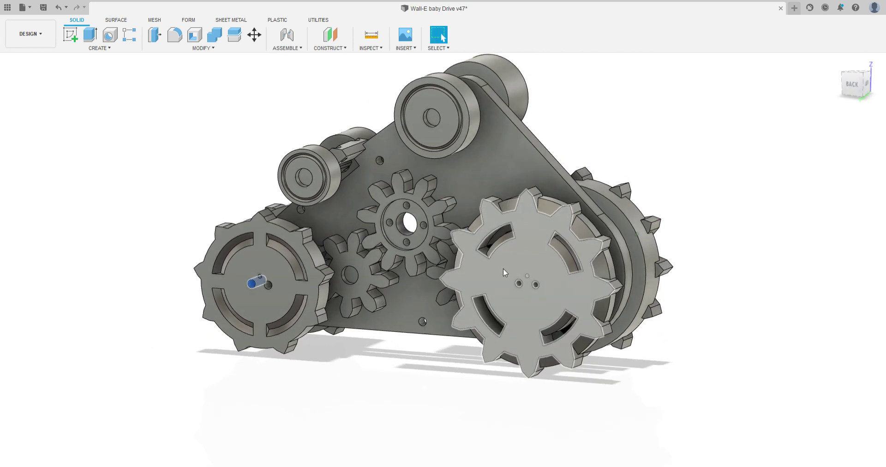
scroll(529, 265, up, 3)
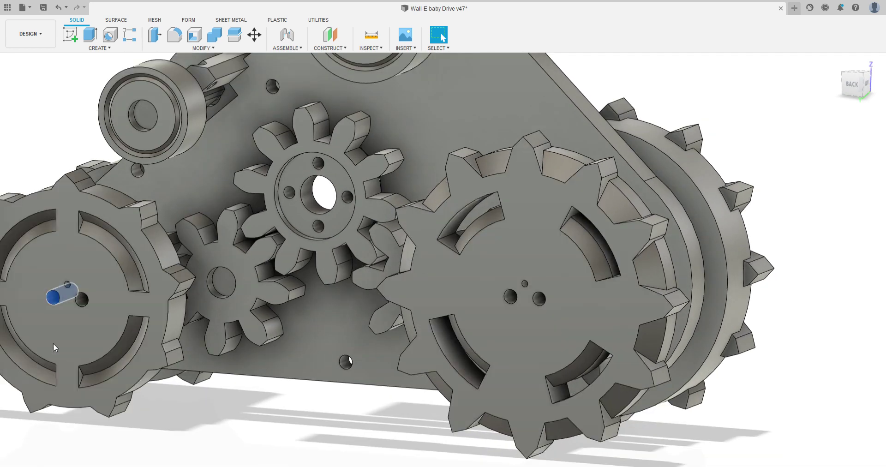
Step: Hide the large back-side sprocket and select the end face of the hub with its mounting holes
scroll(538, 287, up, 5)
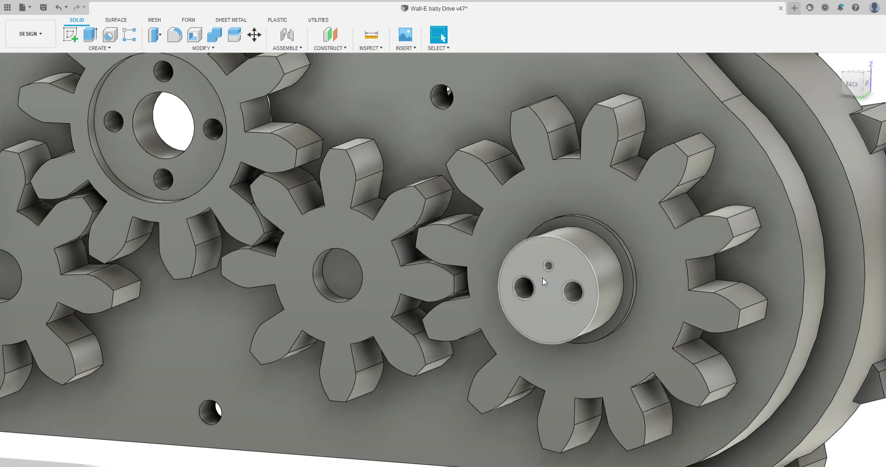
scroll(542, 278, down, 4)
click(542, 278)
Step: Turn to the front side of the drive and show the hidden large sprocket and the track again
shift+middle_drag(574, 288, 559, 258)
scroll(554, 241, up, 4)
scroll(553, 240, down, 3)
middle_drag(664, 242, 504, 285)
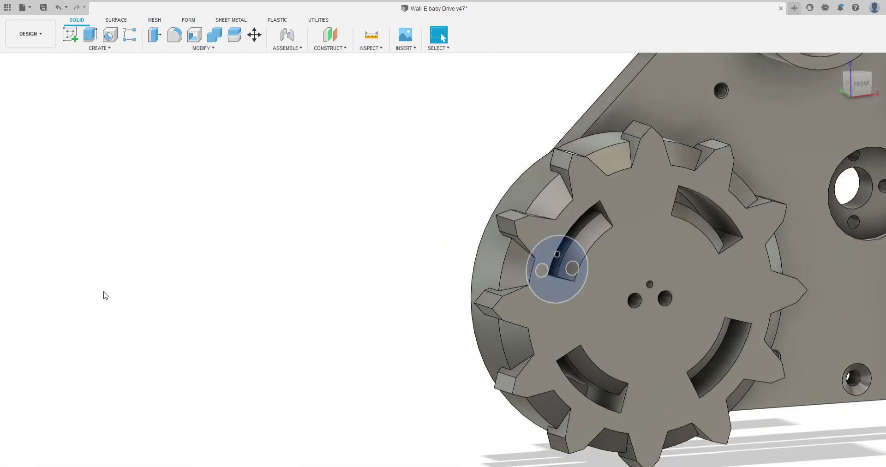
click(56, 265)
click(61, 337)
scroll(407, 343, down, 3)
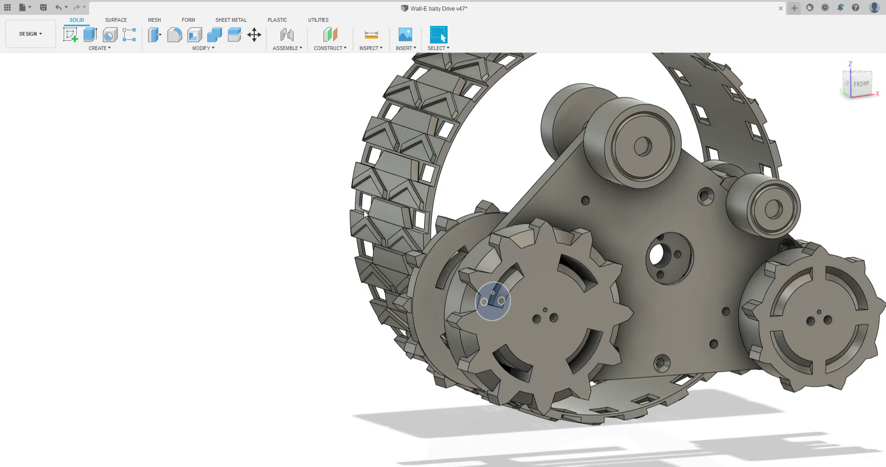
Step: Hide the track and select the small locating hole in the large sprocket on the back of the drive
click(58, 266)
shift+middle_drag(379, 318, 544, 270)
scroll(543, 334, down, 1)
scroll(504, 292, up, 8)
scroll(544, 270, down, 1)
scroll(544, 270, down, 3)
scroll(560, 277, up, 4)
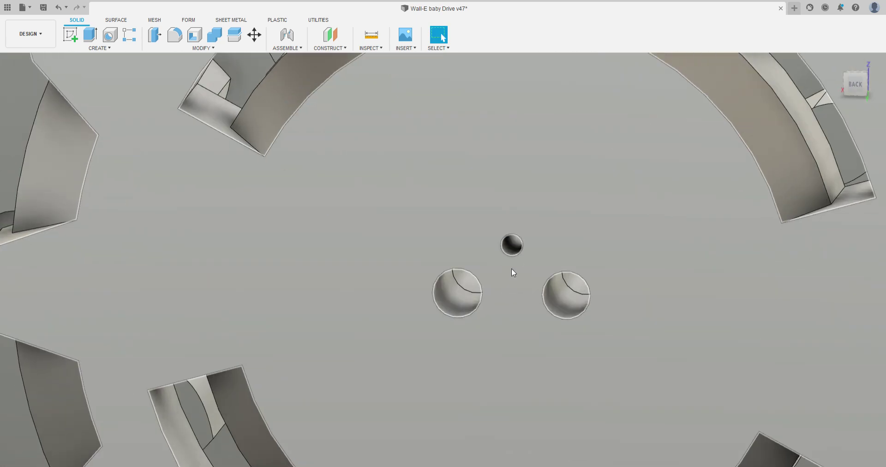
scroll(514, 242, down, 2)
scroll(517, 255, down, 2)
scroll(535, 254, up, 5)
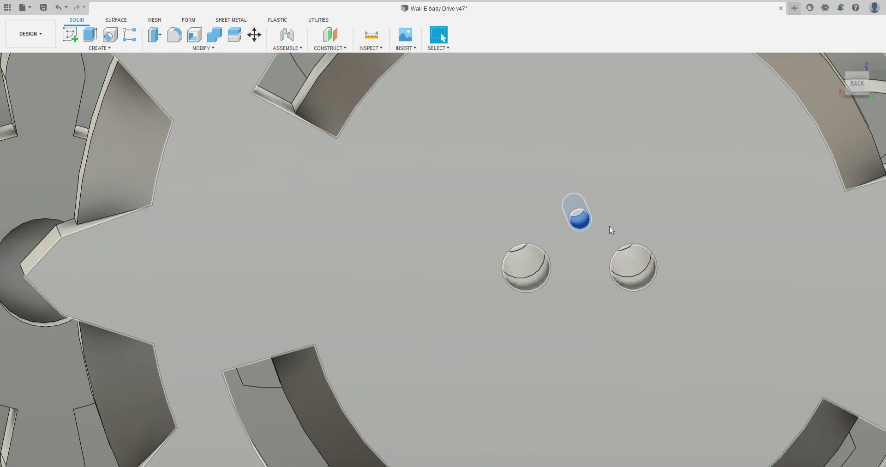
shift+middle_drag(567, 232, 565, 230)
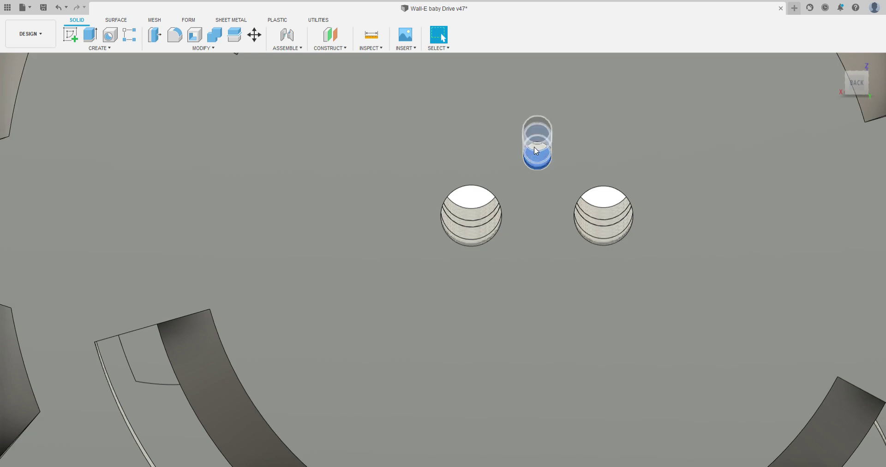
Step: Examine how the small locating hole and the two mounting holes run through the large sprockets from the front and the back
scroll(536, 151, down, 4)
shift+middle_drag(565, 154, 584, 233)
scroll(639, 188, up, 5)
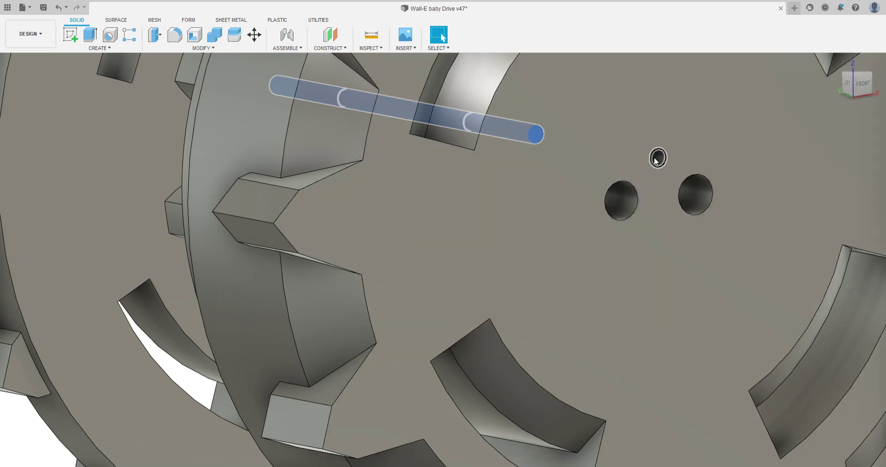
scroll(656, 162, down, 5)
shift+middle_drag(653, 158, 564, 224)
scroll(560, 223, down, 3)
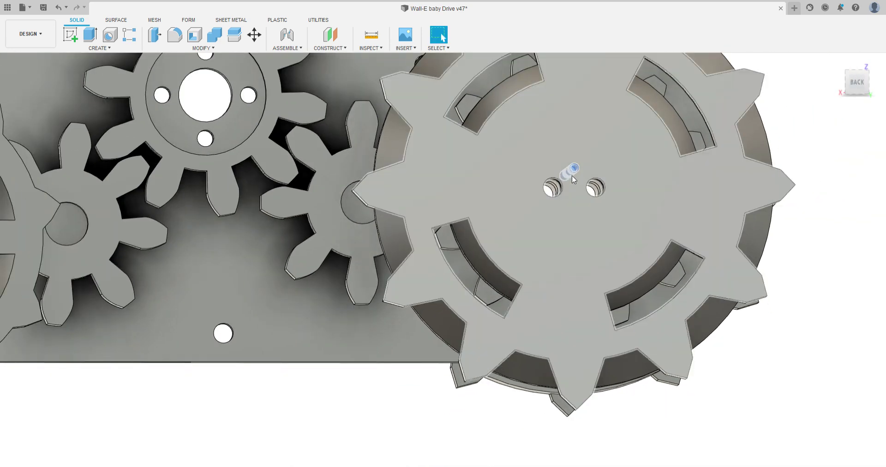
shift+middle_drag(573, 175, 543, 212)
scroll(542, 214, down, 2)
scroll(543, 214, down, 3)
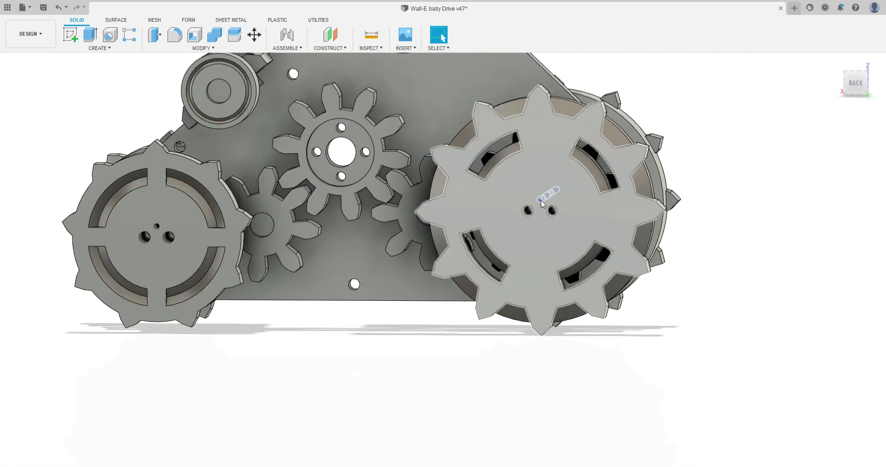
Step: Compare the hole patterns of the large and small back sprockets
scroll(540, 194, up, 5)
scroll(575, 192, down, 1)
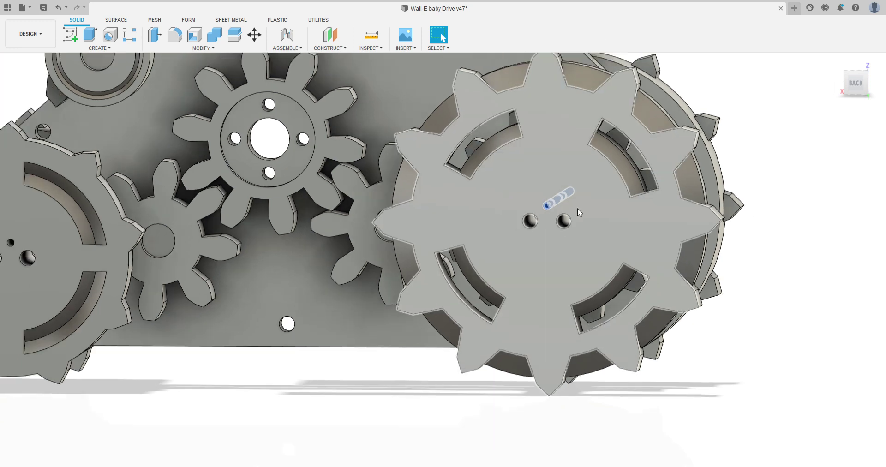
middle_drag(531, 226, 674, 218)
scroll(614, 211, down, 2)
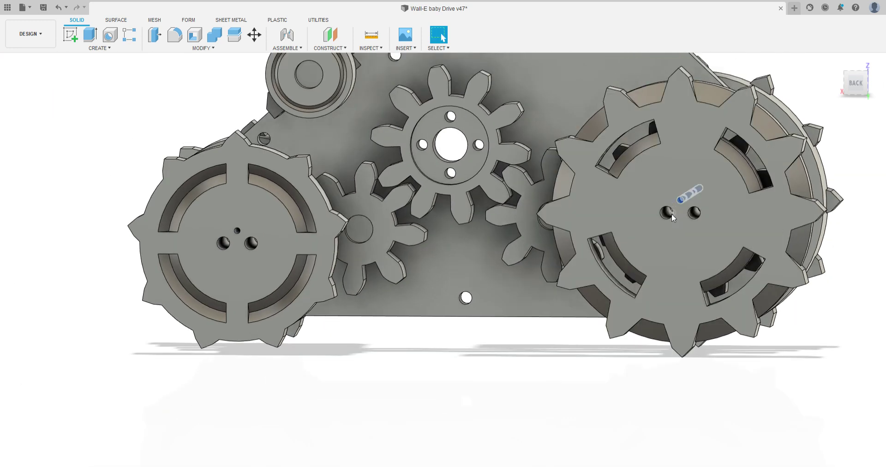
scroll(670, 214, up, 3)
scroll(631, 220, down, 4)
middle_drag(658, 216, 672, 235)
scroll(631, 219, down, 1)
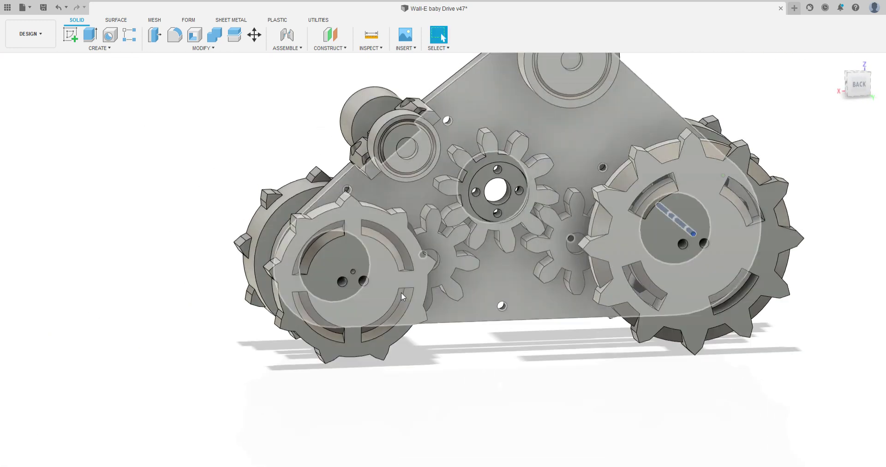
Step: Select the small locating hole in the small back sprocket and compare it with the two mounting holes beside it
scroll(356, 267, up, 8)
click(343, 259)
shift+middle_drag(342, 259, 332, 250)
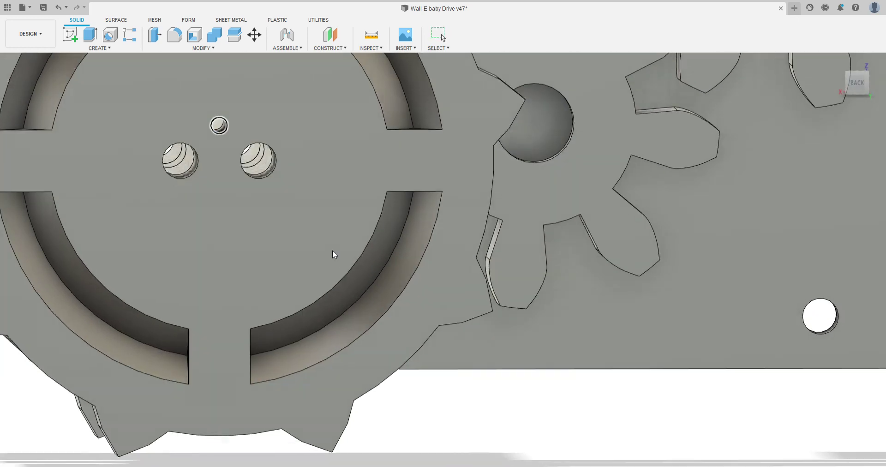
scroll(424, 293, down, 3)
middle_drag(285, 208, 387, 229)
scroll(386, 229, up, 4)
scroll(369, 175, up, 2)
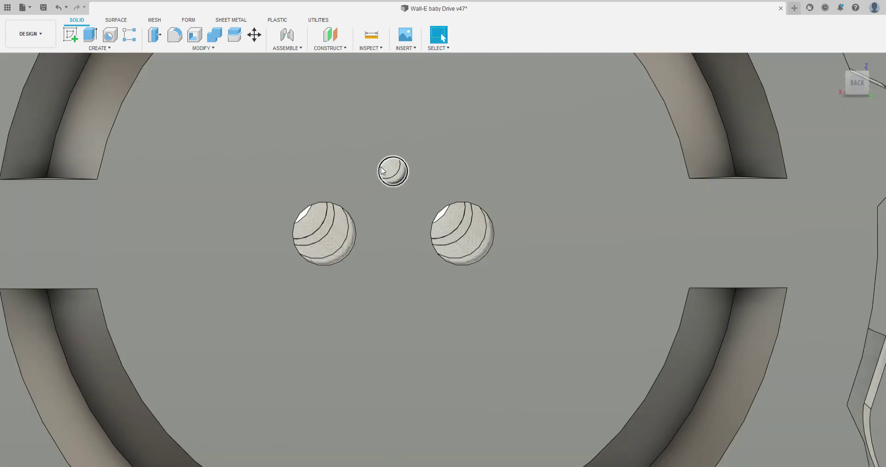
scroll(387, 187, down, 5)
scroll(387, 187, down, 5)
shift+middle_drag(393, 192, 398, 167)
scroll(392, 157, down, 2)
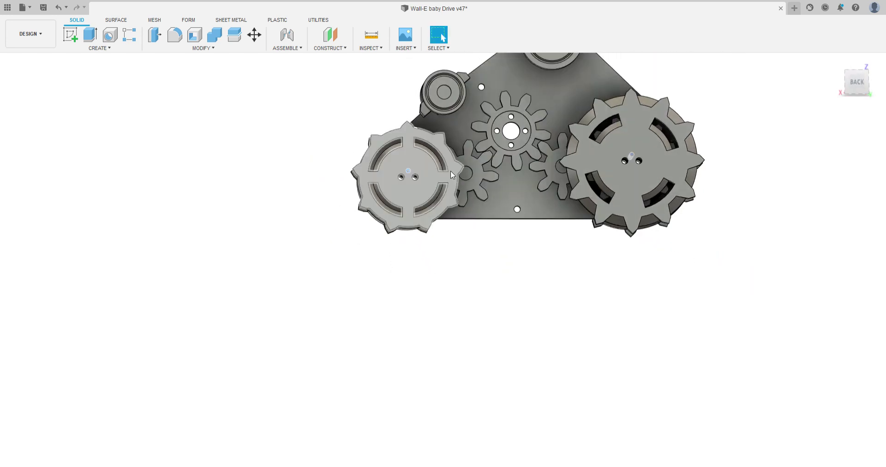
Step: Examine the whole drive from the back, the side and above, including the sprockets, gears and rollers
shift+middle_drag(442, 189, 280, 233)
scroll(412, 178, up, 4)
scroll(415, 180, down, 3)
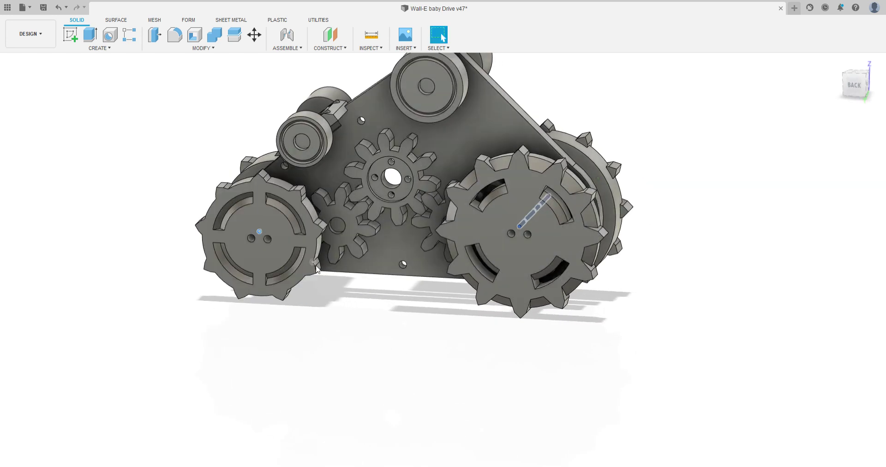
scroll(346, 300, down, 3)
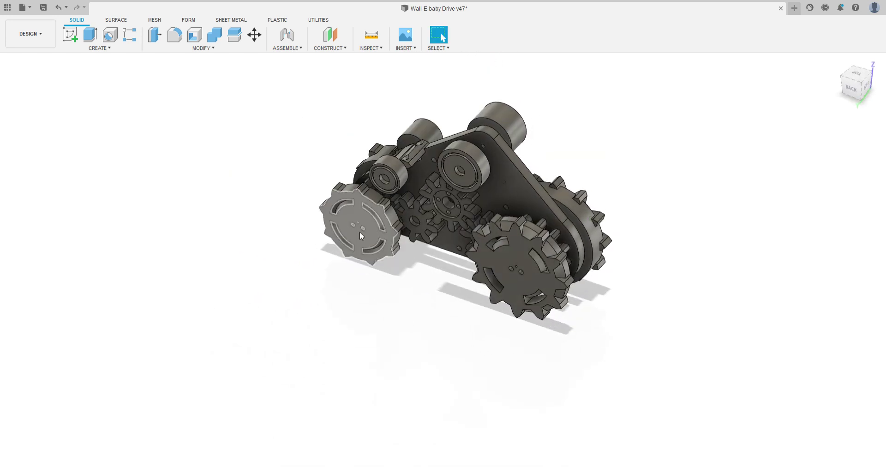
shift+middle_drag(468, 277, 461, 286)
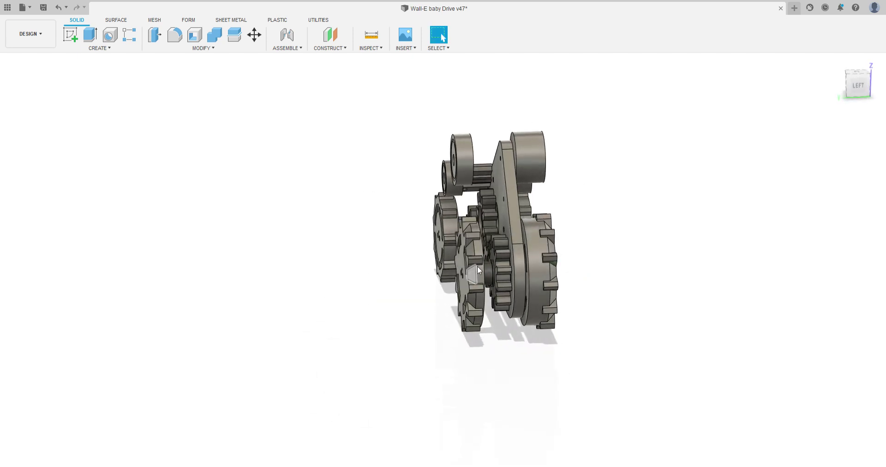
scroll(481, 311, up, 3)
shift+middle_drag(494, 323, 465, 282)
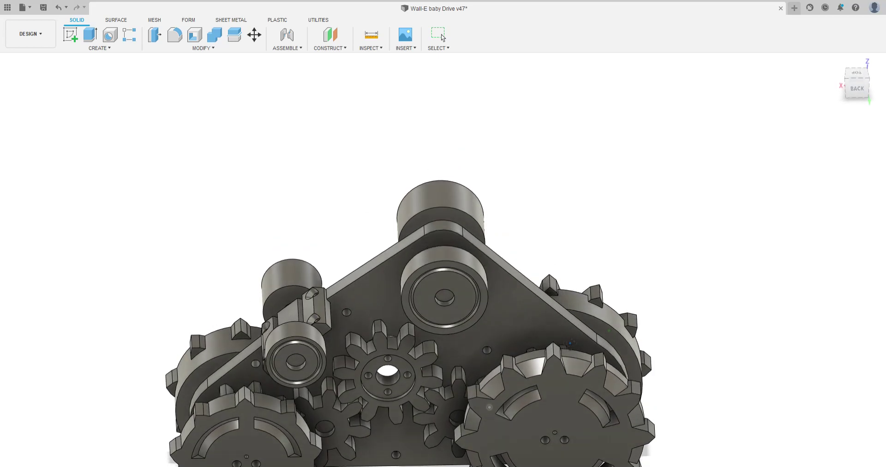
scroll(465, 268, up, 5)
scroll(464, 265, up, 1)
scroll(461, 266, down, 5)
shift+middle_drag(475, 351, 452, 317)
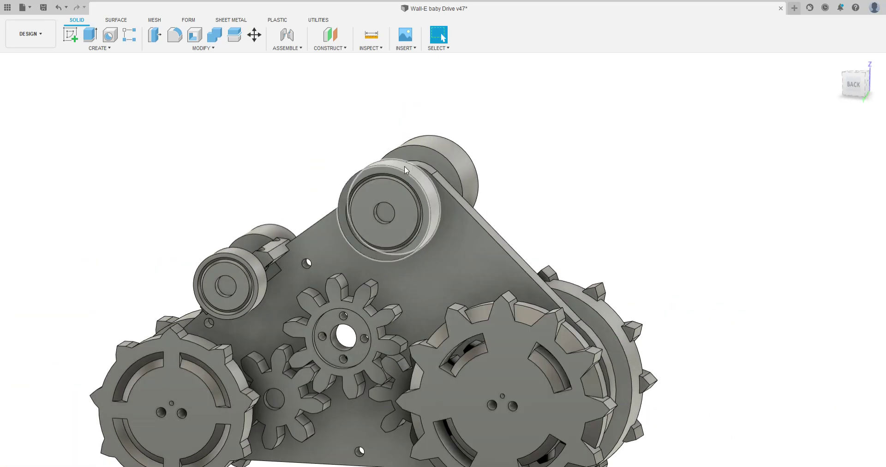
Step: Select the outer rim surface of the top back roller and compare the roller with the smaller one beside it
scroll(345, 234, down, 1)
middle_drag(345, 235, 411, 232)
scroll(338, 289, up, 3)
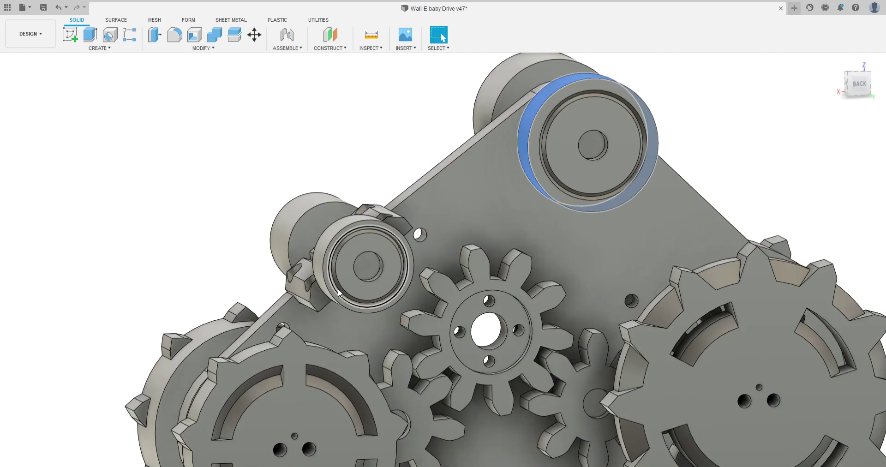
middle_drag(338, 289, 420, 292)
scroll(327, 222, up, 3)
scroll(366, 233, down, 6)
shift+middle_drag(366, 234, 335, 215)
scroll(440, 162, up, 1)
middle_drag(440, 162, 427, 240)
scroll(427, 239, up, 5)
scroll(425, 265, down, 1)
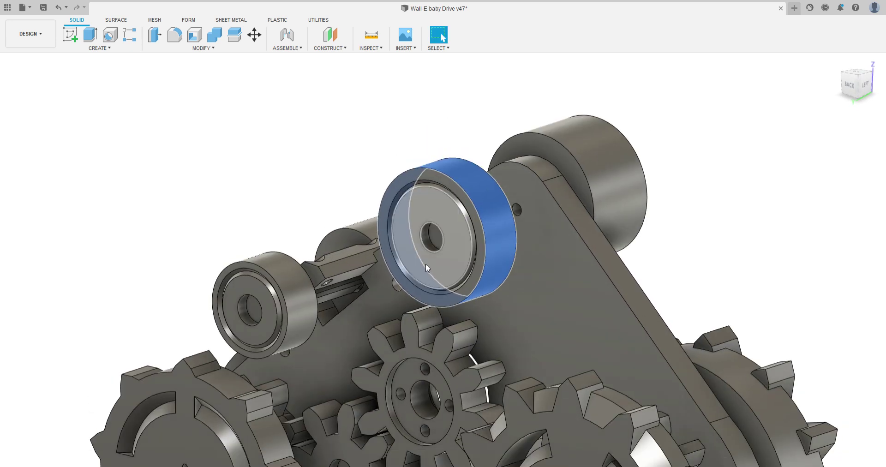
Step: Select the cylindrical recess in the centre of the top back roller and inspect the roller from both sides
scroll(426, 264, up, 5)
click(429, 231)
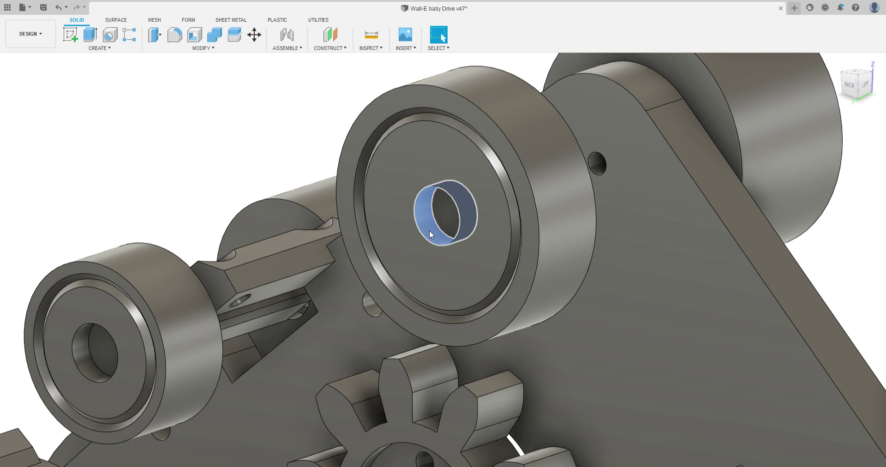
scroll(429, 231, down, 8)
mouse_move(436, 229)
shift+middle_down()
mouse_move(391, 230)
mouse_move(430, 237)
shift+middle_up()
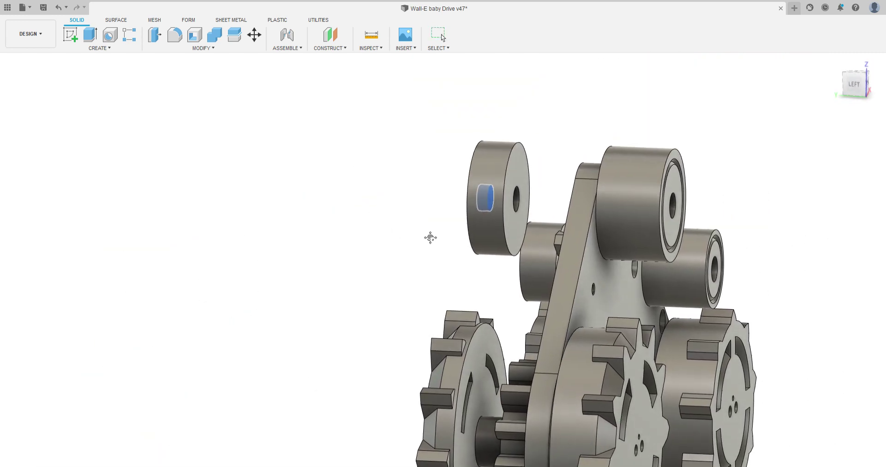
scroll(430, 237, down, 2)
scroll(500, 198, up, 6)
scroll(512, 208, down, 5)
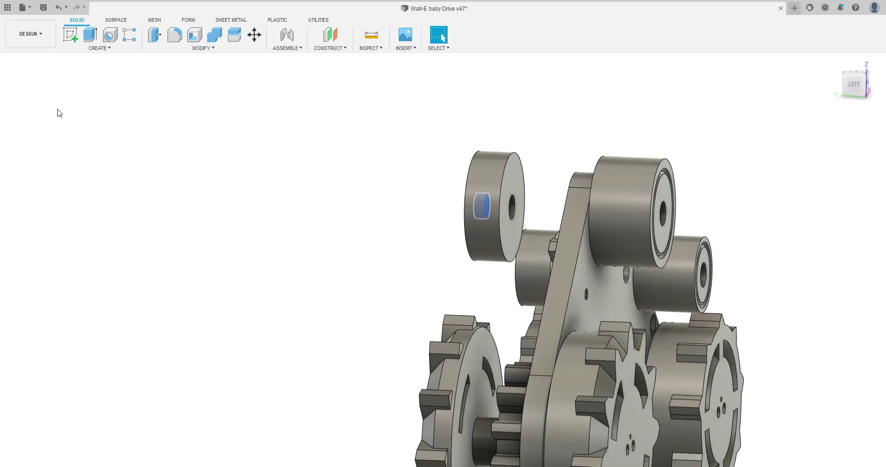
Step: Show the hidden outer plate and spacer parts and inspect the centre recess of the top back roller against them
click(54, 144)
scroll(475, 242, down, 3)
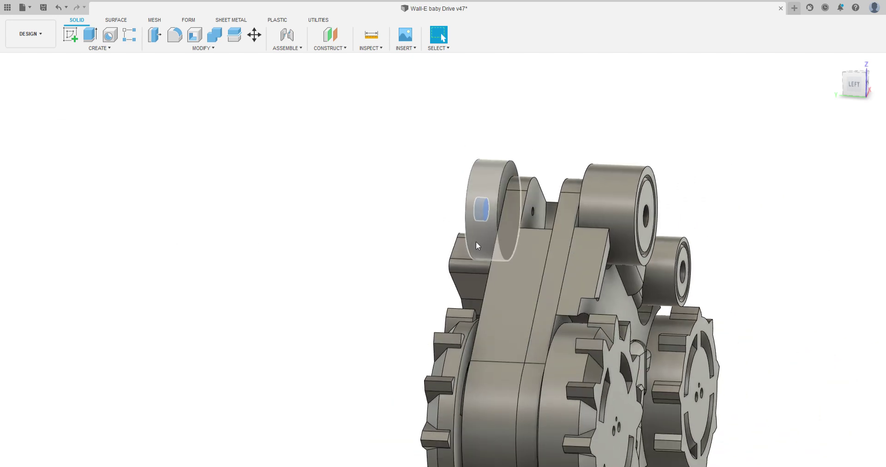
shift+middle_drag(473, 242, 541, 256)
scroll(364, 228, up, 5)
scroll(364, 229, up, 2)
scroll(378, 280, down, 2)
scroll(357, 266, up, 5)
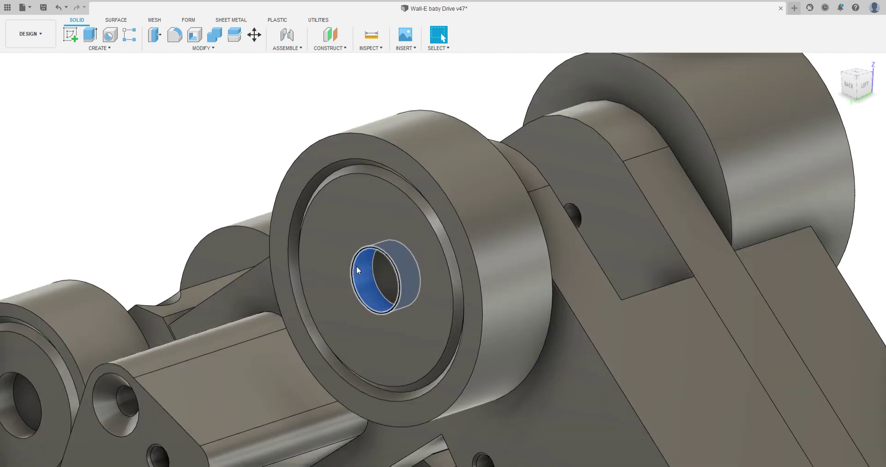
scroll(381, 276, down, 5)
Step: Clear the selection, select the round outer end face of the top back roller and examine its groove and mounting beside the plate
key(Escape)
scroll(351, 303, up, 4)
shift+middle_drag(384, 269, 319, 330)
click(418, 263)
scroll(424, 296, up, 3)
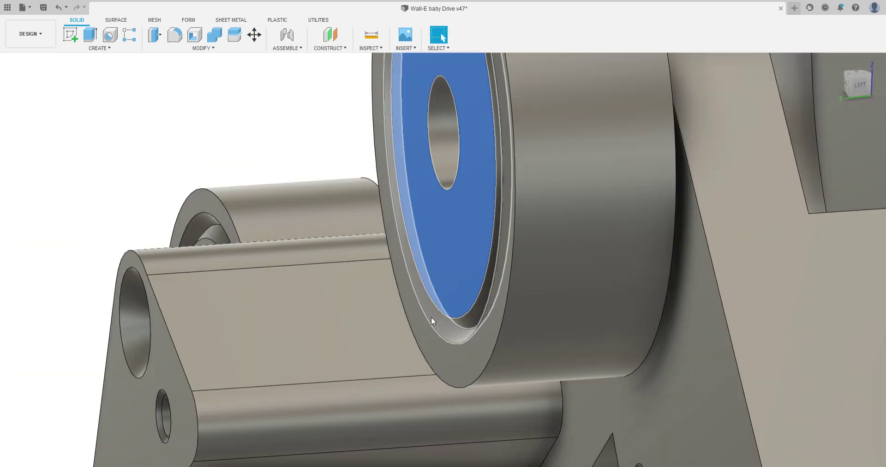
scroll(467, 325, down, 3)
middle_drag(420, 215, 431, 256)
scroll(352, 287, down, 5)
shift+middle_drag(413, 291, 325, 265)
scroll(405, 289, down, 3)
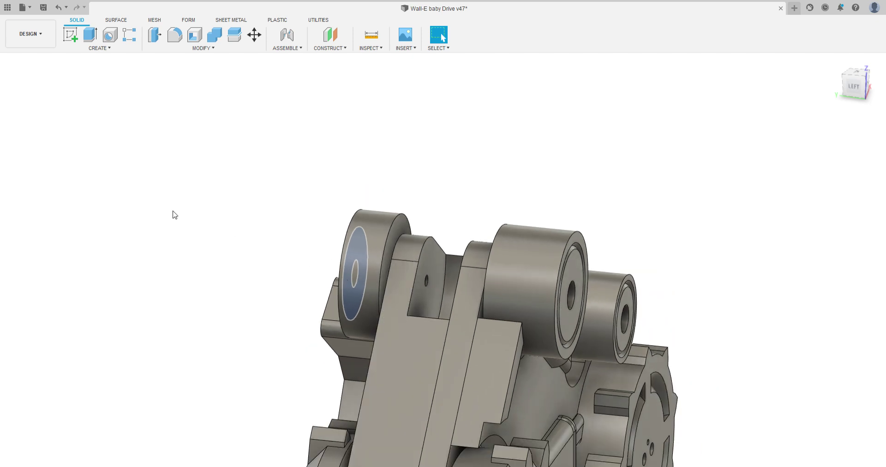
Step: Hide the outer back plate and select the ring-shaped step and counterbore wall on the inner side of the top back roller
shift+middle_drag(419, 289, 456, 271)
scroll(457, 271, up, 6)
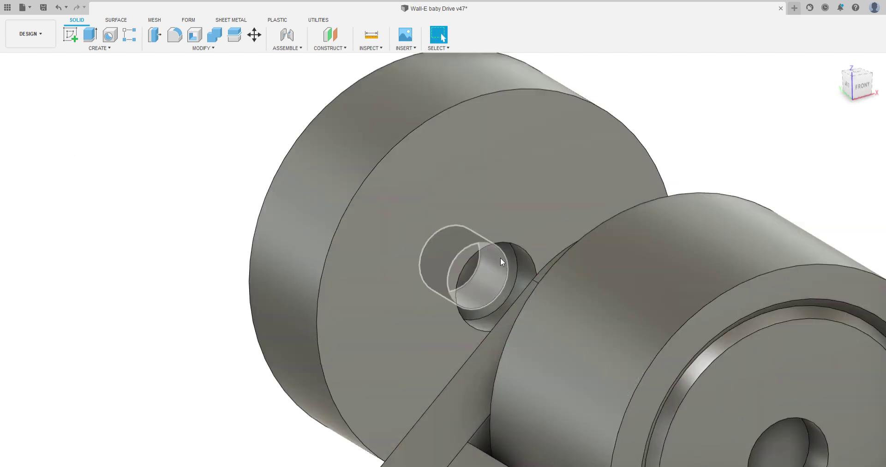
click(506, 250)
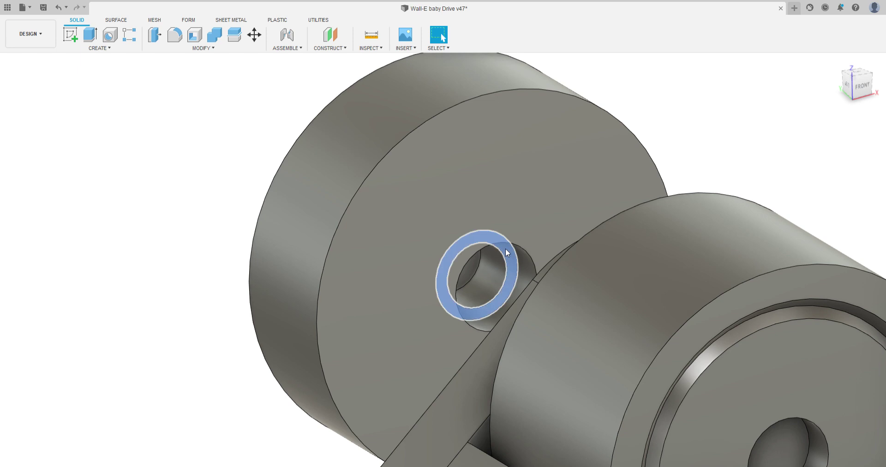
ctrl+click(530, 265)
scroll(435, 277, down, 2)
mouse_move(436, 278)
middle_down()
mouse_move(423, 275)
mouse_move(446, 289)
middle_up()
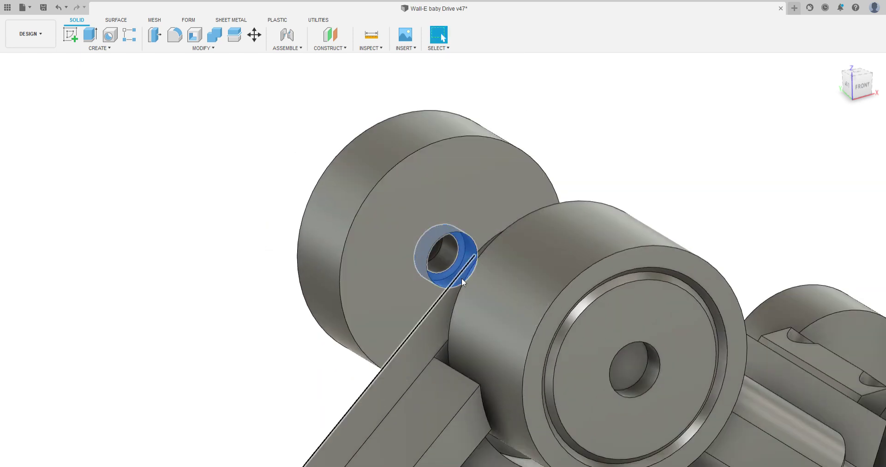
Step: Select the inner end face of the top back roller, then only the ring-shaped step inside its hole
scroll(450, 246, up, 3)
click(117, 220)
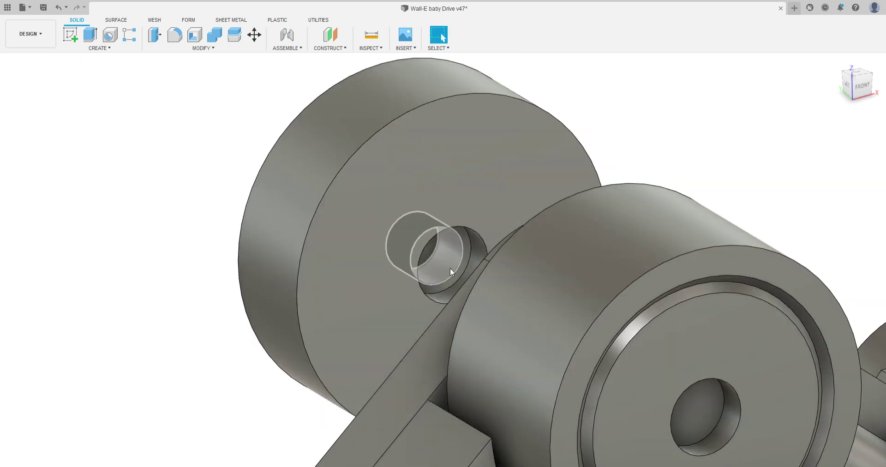
scroll(459, 247, up, 4)
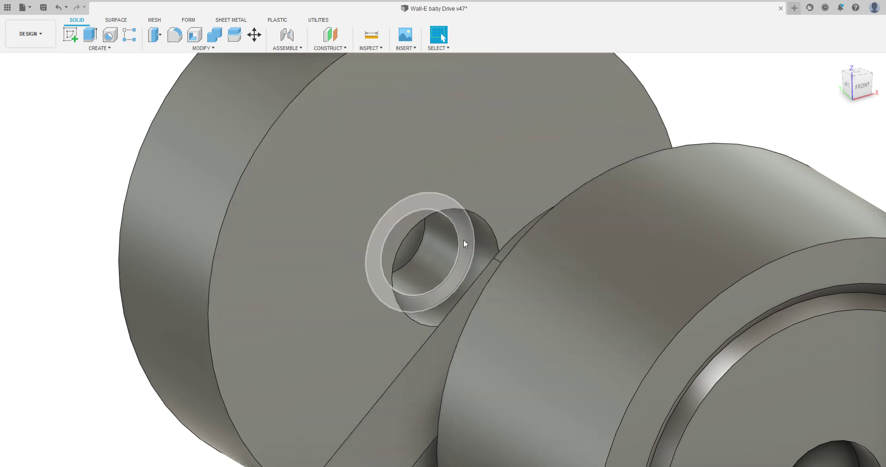
click(492, 172)
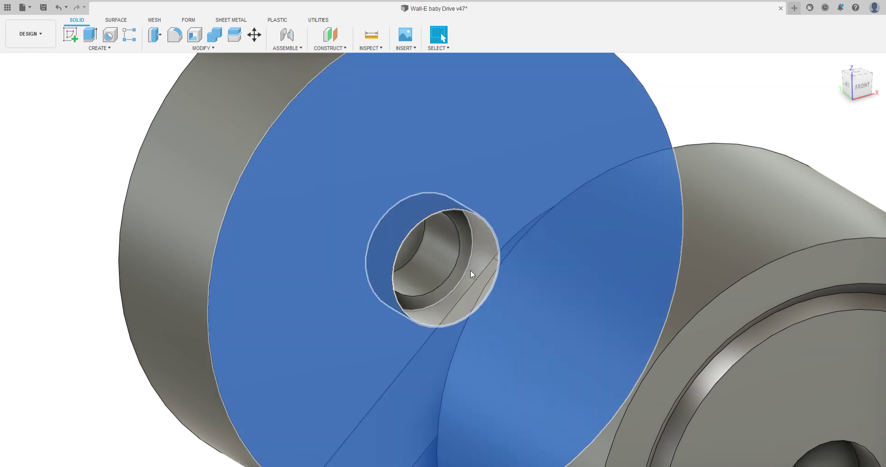
click(465, 251)
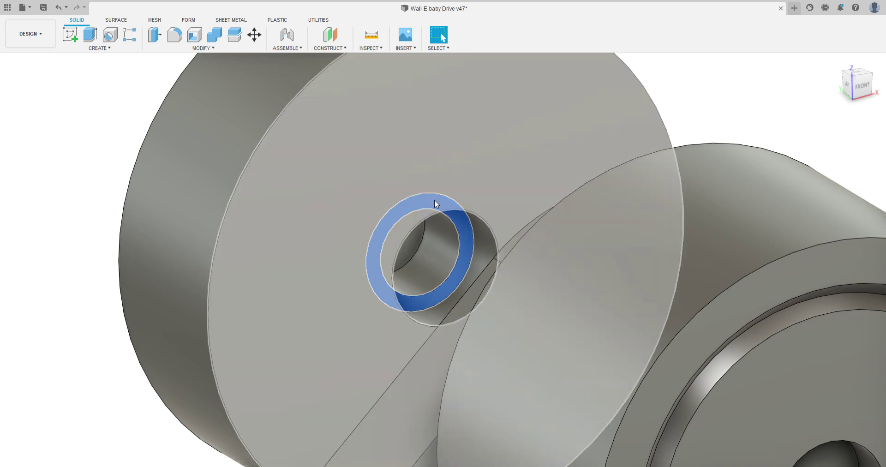
Step: Select the flat floor face inside the centre hole on the outer side of the top back roller
scroll(437, 206, down, 5)
shift+middle_drag(436, 206, 538, 210)
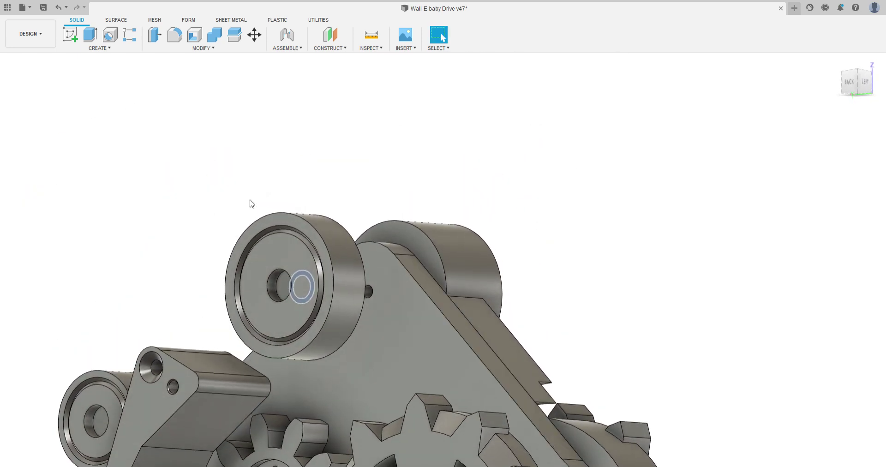
scroll(323, 265, up, 10)
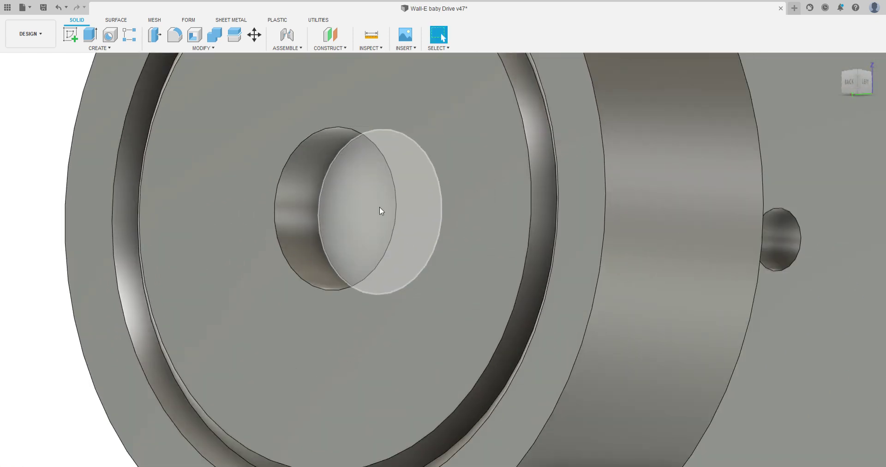
click(354, 206)
scroll(368, 224, down, 10)
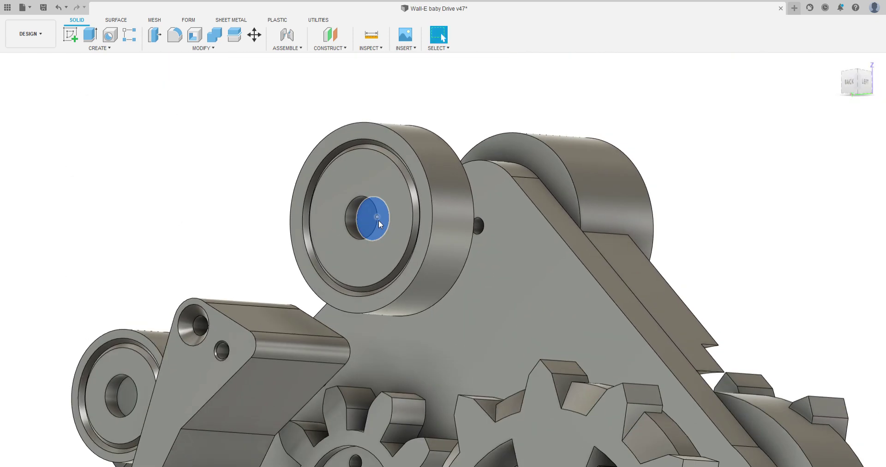
Step: Compare the selected hole floor with the counterbore on the top back roller's inner side, including from a direct side view
shift+middle_drag(379, 220, 309, 239)
middle_drag(526, 206, 279, 319)
scroll(544, 290, up, 8)
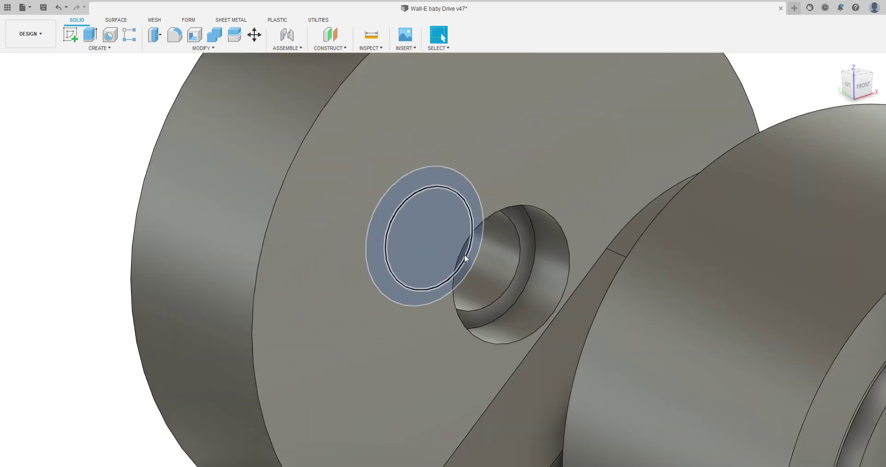
scroll(464, 253, down, 2)
scroll(467, 253, up, 5)
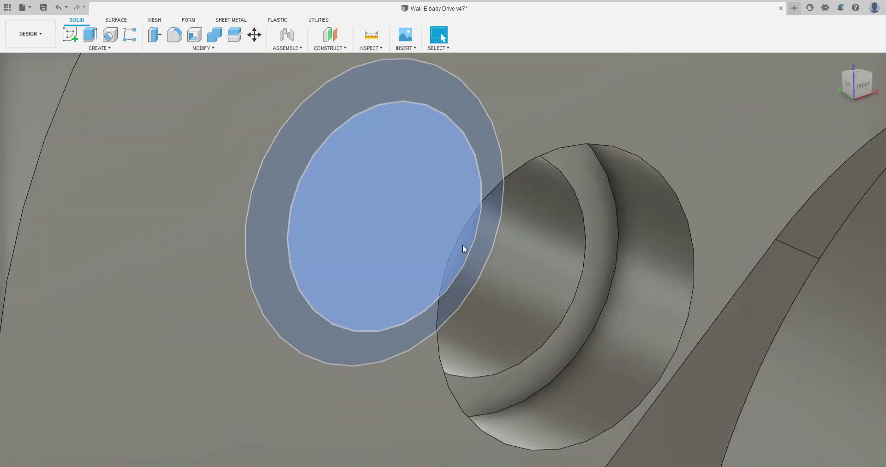
scroll(444, 251, down, 4)
shift+middle_drag(425, 254, 472, 241)
scroll(392, 270, down, 4)
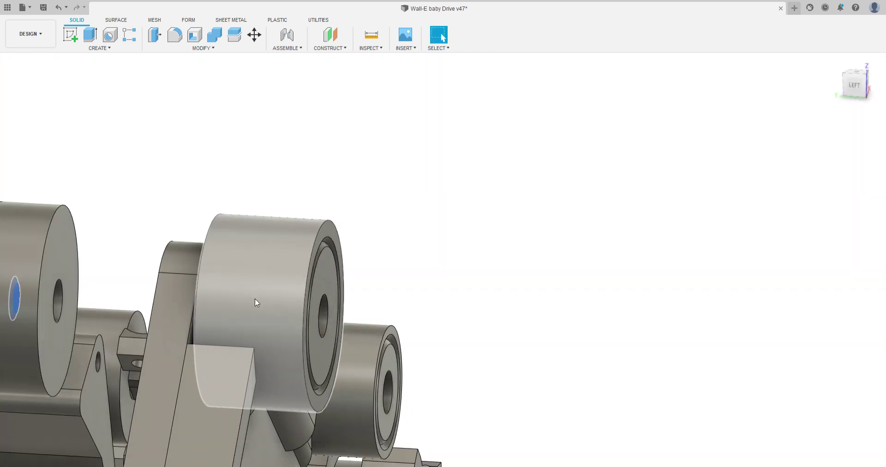
middle_drag(255, 298, 602, 196)
shift+middle_drag(383, 234, 404, 238)
scroll(284, 197, up, 4)
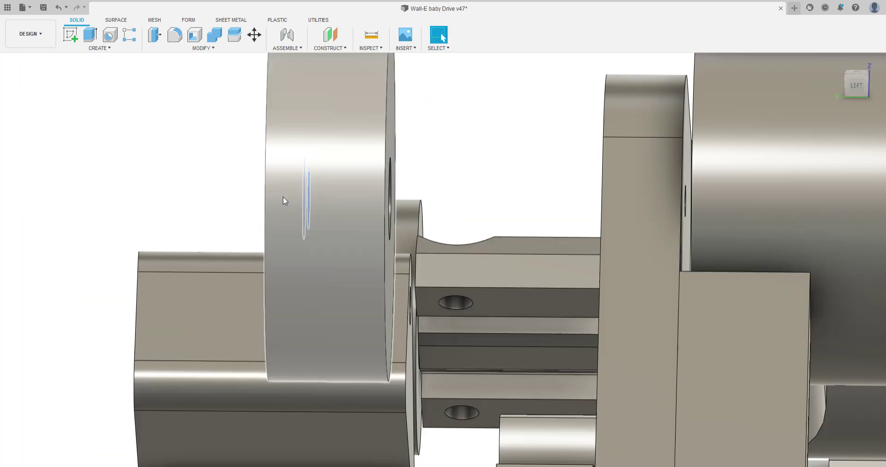
Step: Return to the outer side of the top back roller, clear the face selection and check the centre hole's recess
scroll(263, 233, down, 4)
shift+middle_drag(241, 235, 275, 244)
middle_drag(184, 258, 214, 185)
scroll(245, 186, up, 4)
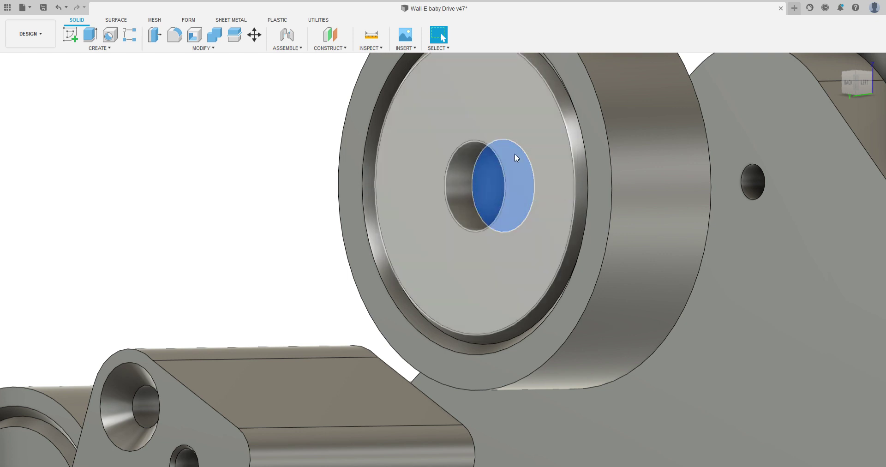
scroll(514, 153, down, 3)
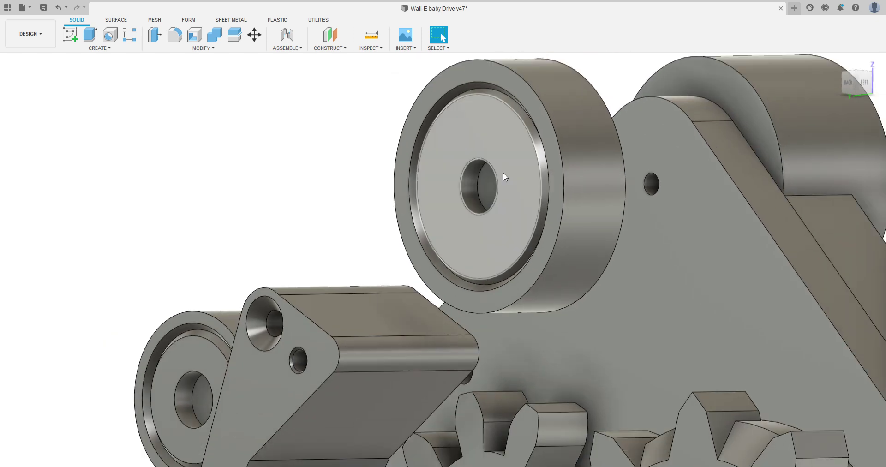
shift+middle_drag(504, 172, 505, 181)
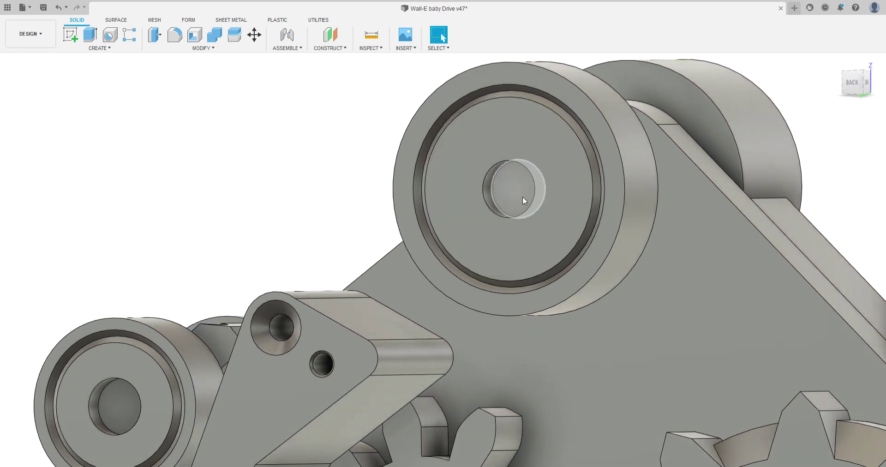
Step: Examine the small side rollers and how they sit around the notched block on the sloping edge of the plate
scroll(522, 197, down, 10)
shift+middle_drag(521, 198, 614, 176)
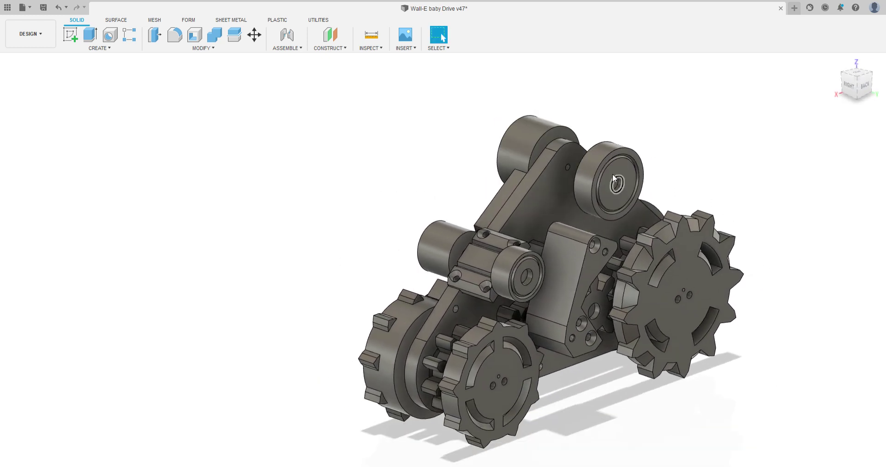
scroll(613, 174, up, 4)
scroll(569, 193, down, 8)
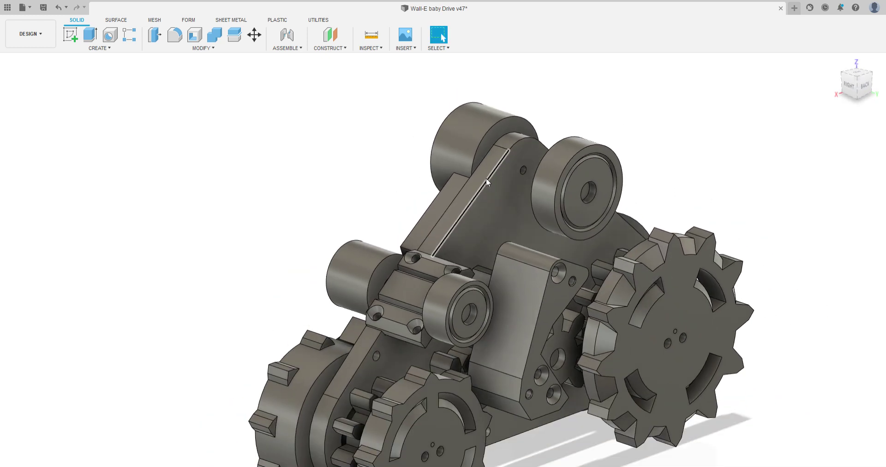
scroll(522, 251, up, 8)
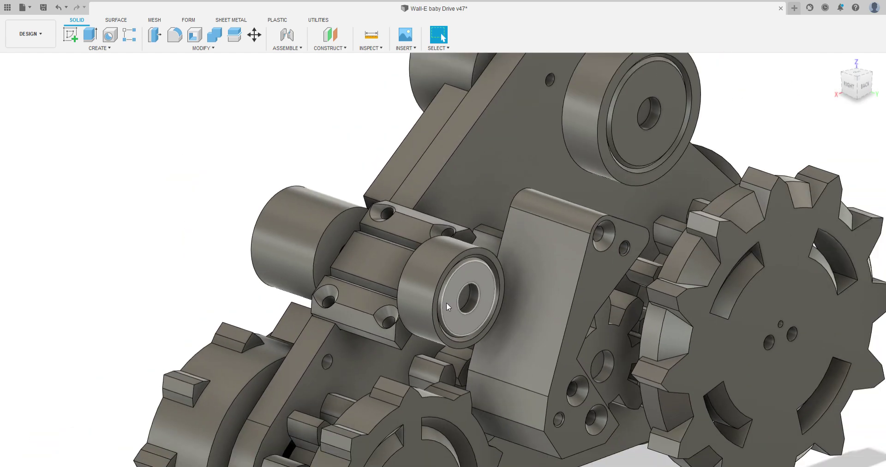
shift+middle_drag(447, 302, 353, 249)
middle_drag(508, 314, 638, 365)
scroll(387, 222, up, 6)
scroll(387, 192, down, 3)
shift+middle_drag(387, 192, 402, 192)
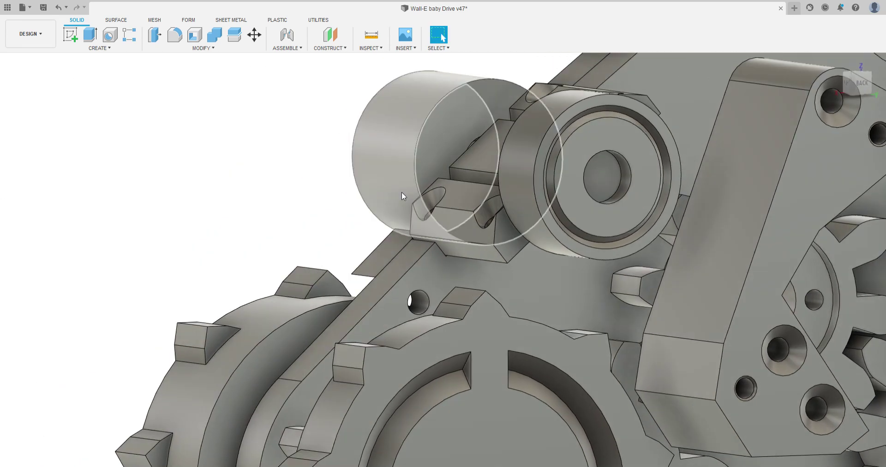
scroll(402, 192, down, 2)
scroll(489, 167, down, 2)
middle_drag(483, 167, 447, 150)
scroll(492, 158, up, 1)
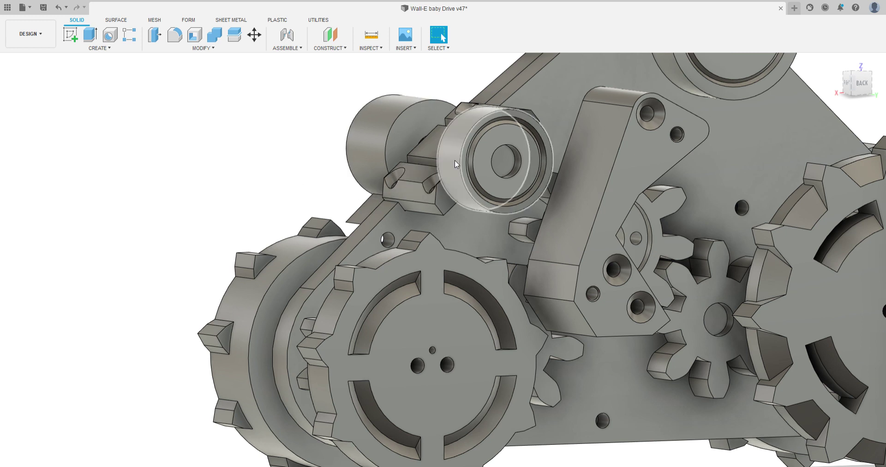
Step: Hide the small back roller and select the exposed end face of the notched block behind it
scroll(320, 229, down, 2)
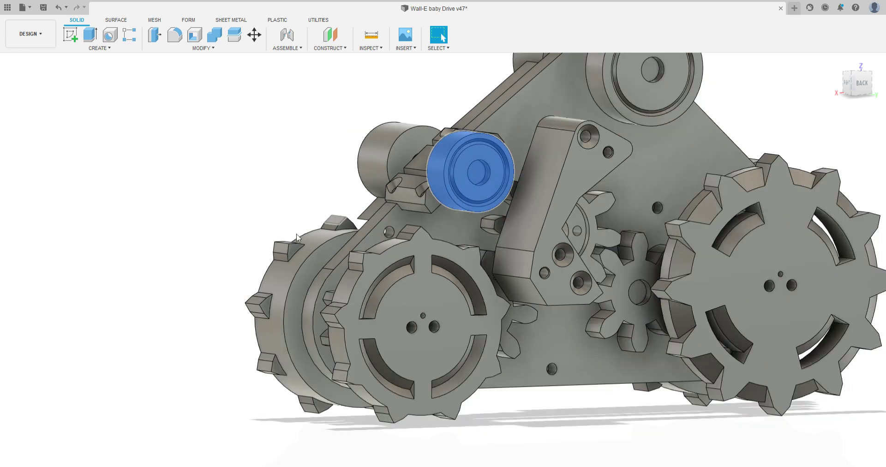
shift+middle_drag(249, 207, 192, 212)
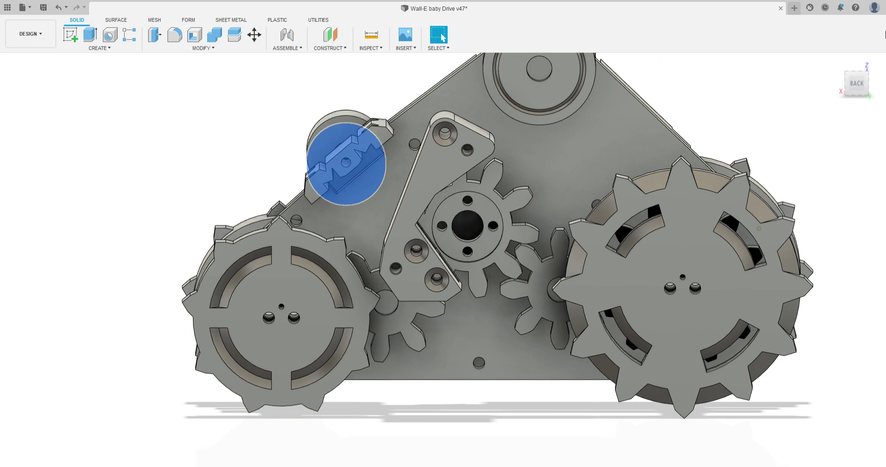
scroll(323, 166, up, 8)
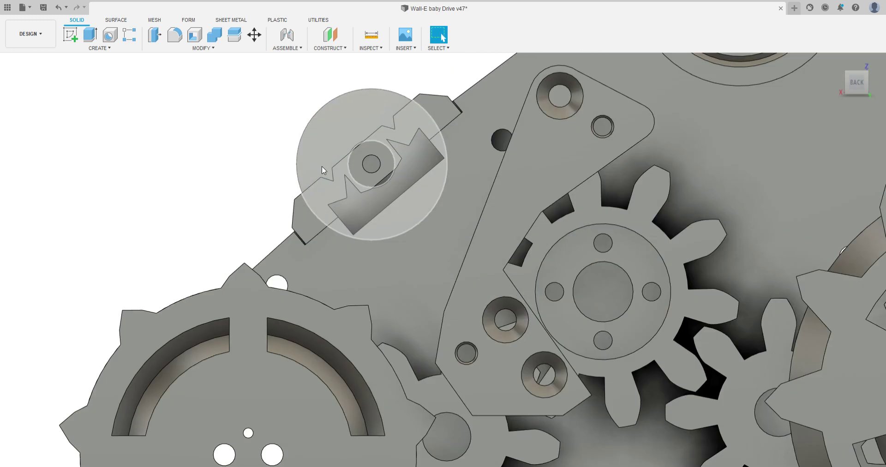
scroll(314, 211, down, 3)
scroll(263, 301, up, 3)
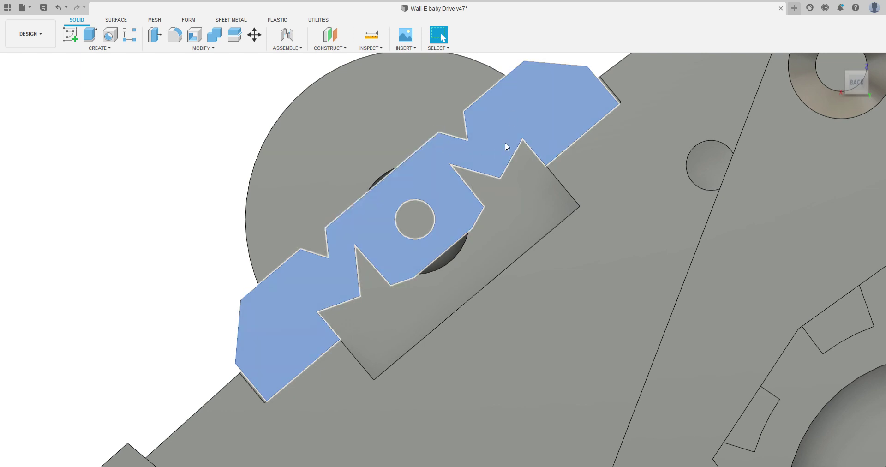
scroll(439, 159, down, 1)
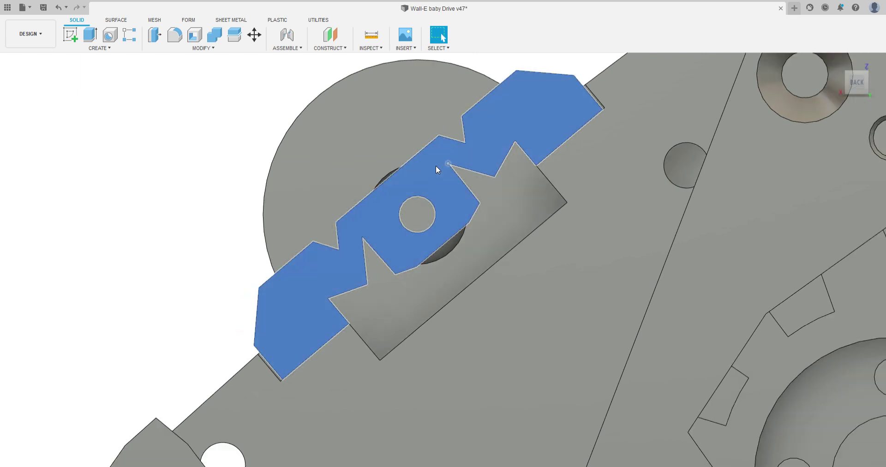
scroll(455, 198, down, 1)
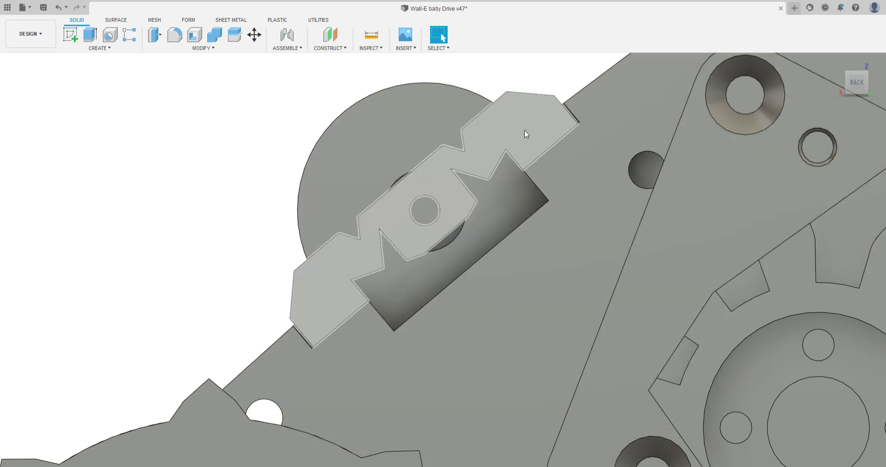
Step: Clear the face selection and examine the notched block's countersunk screw holes and end hole at an angle
scroll(525, 132, down, 1)
scroll(399, 218, down, 4)
shift+middle_drag(417, 219, 336, 190)
scroll(336, 199, up, 3)
scroll(303, 249, down, 1)
middle_drag(303, 249, 433, 236)
scroll(392, 195, down, 2)
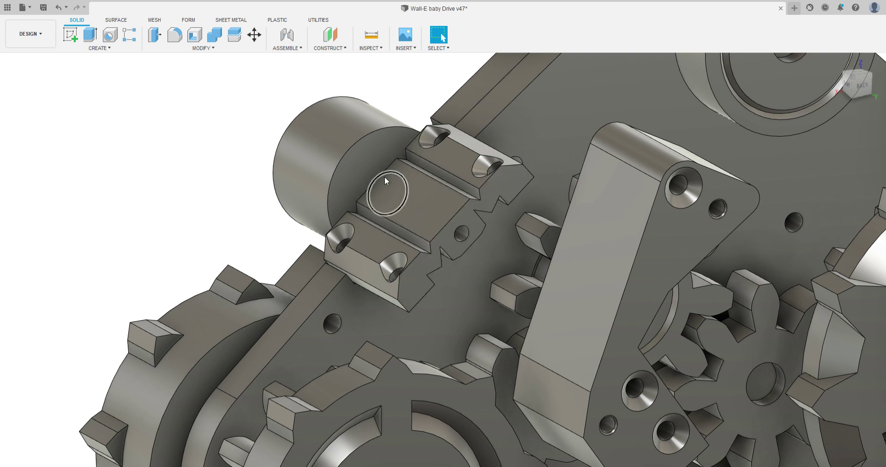
Step: Show the hidden outer back plate and second mounting block, and examine the central gear opening between the two blocks
scroll(392, 177, down, 5)
scroll(393, 193, up, 5)
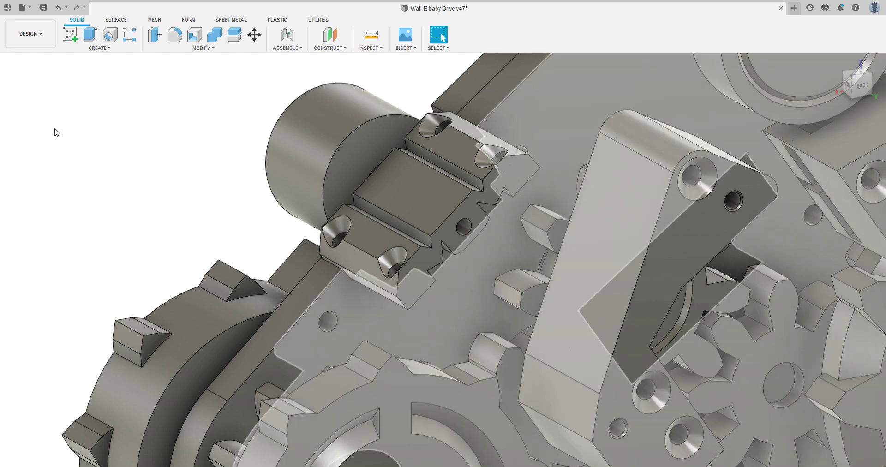
scroll(371, 244, down, 5)
shift+middle_drag(476, 259, 399, 226)
scroll(296, 215, up, 5)
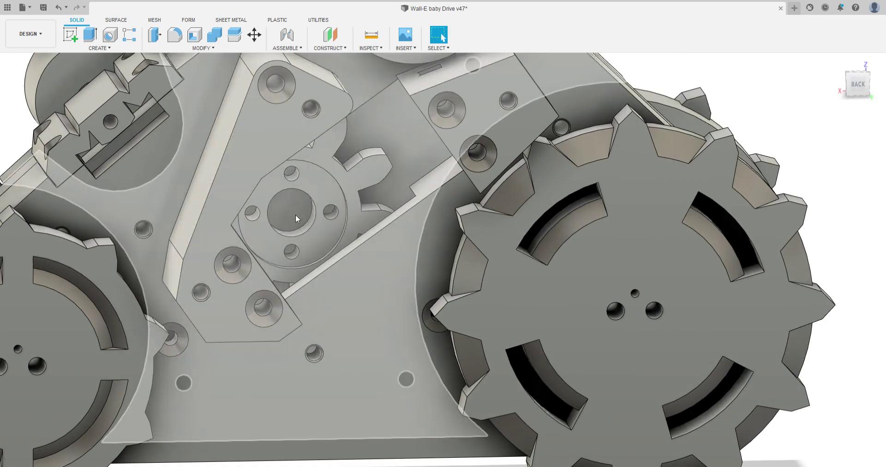
Step: Examine the two mounting blocks on the outer back plate from below and from the back left of the drive
scroll(296, 216, down, 5)
shift+middle_drag(296, 217, 396, 212)
scroll(311, 215, up, 4)
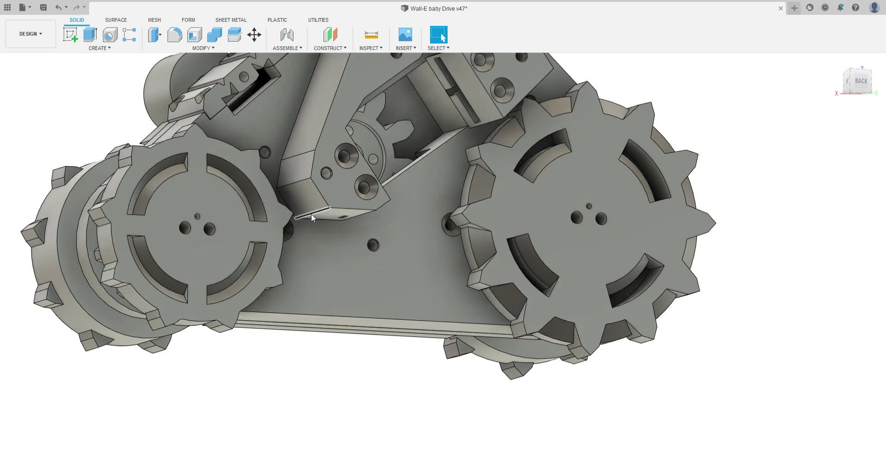
shift+middle_drag(311, 214, 358, 271)
scroll(462, 176, down, 5)
shift+middle_drag(461, 176, 425, 192)
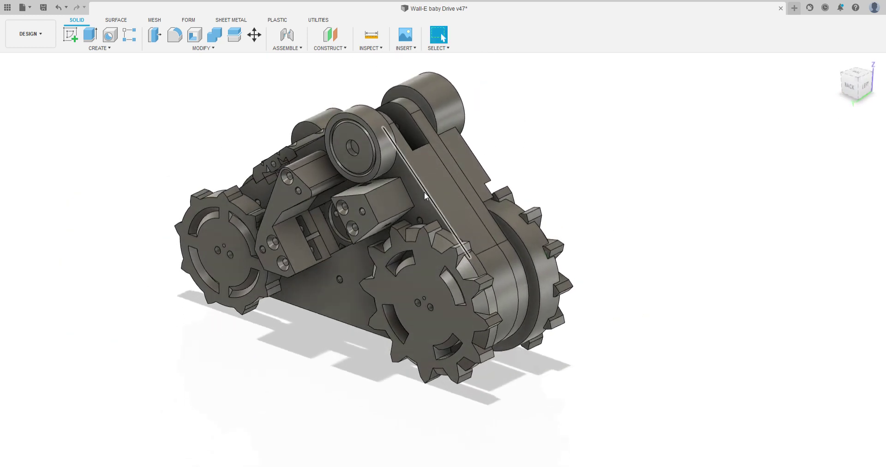
Step: Examine the slots in the inner faces of both mounting blocks and the small openings in their lower sides
scroll(304, 258, up, 6)
scroll(279, 244, down, 5)
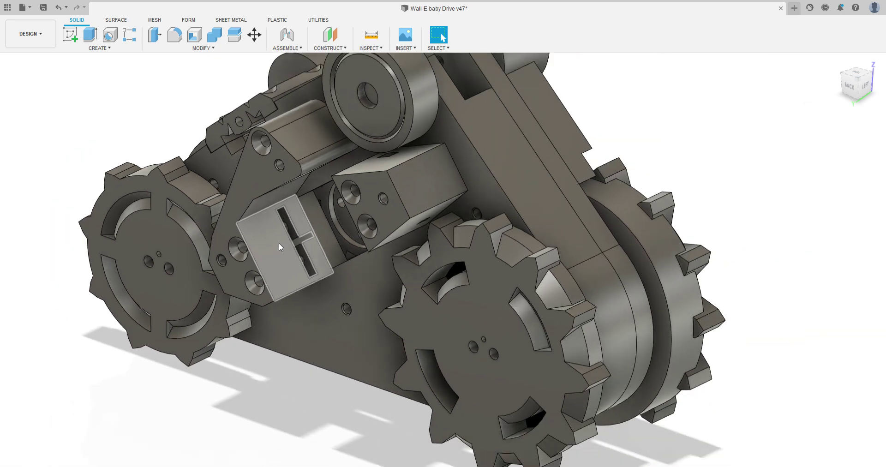
scroll(279, 243, up, 8)
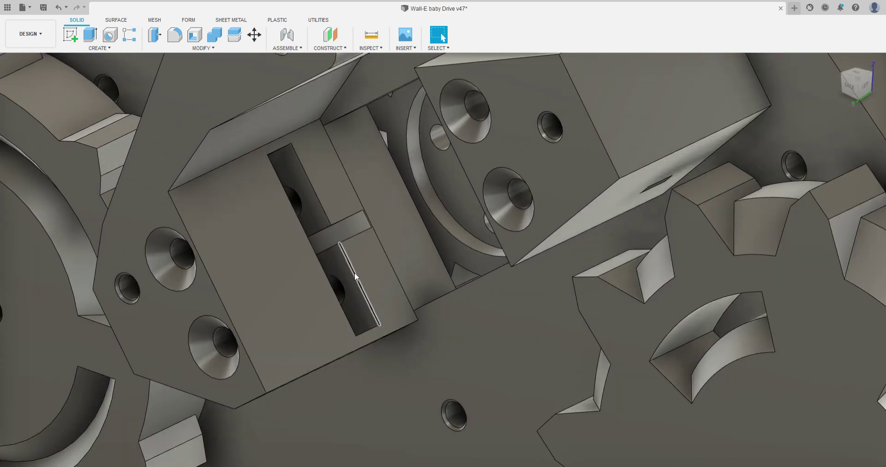
scroll(344, 271, down, 6)
shift+middle_drag(345, 270, 436, 206)
middle_drag(537, 145, 531, 201)
scroll(524, 175, up, 3)
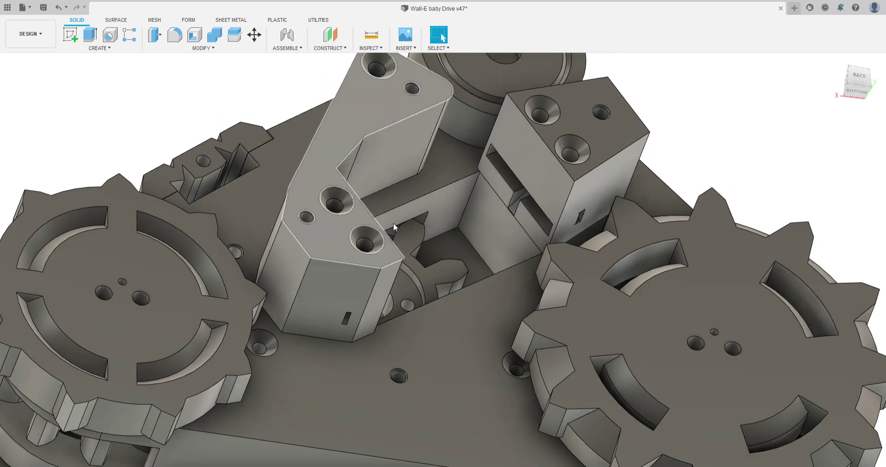
scroll(493, 206, down, 2)
scroll(387, 229, down, 3)
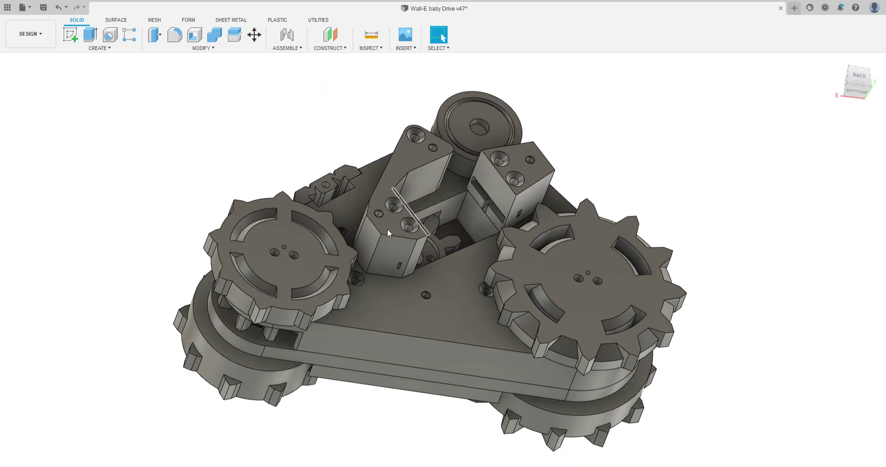
scroll(388, 226, down, 1)
Step: Examine the countersunk screw holes in both mounting blocks from the back of the drive
shift+middle_drag(390, 222, 391, 296)
middle_drag(393, 355, 417, 194)
scroll(458, 156, up, 3)
scroll(489, 196, down, 1)
shift+middle_drag(489, 198, 327, 204)
scroll(353, 224, down, 3)
scroll(355, 225, up, 4)
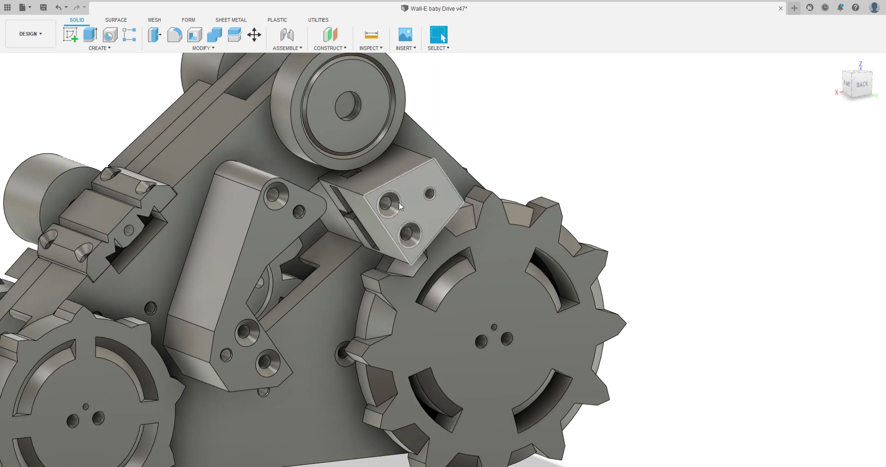
scroll(389, 210, down, 6)
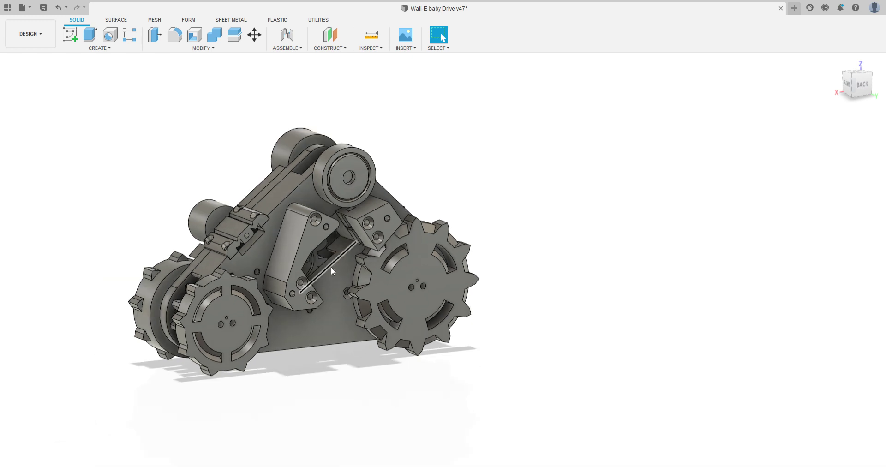
Step: Examine the front plate with its central hole and screw holes, and return to an angled overview of the whole drive
shift+middle_drag(331, 267, 442, 38)
shift+middle_drag(410, 278, 505, 225)
scroll(452, 190, up, 5)
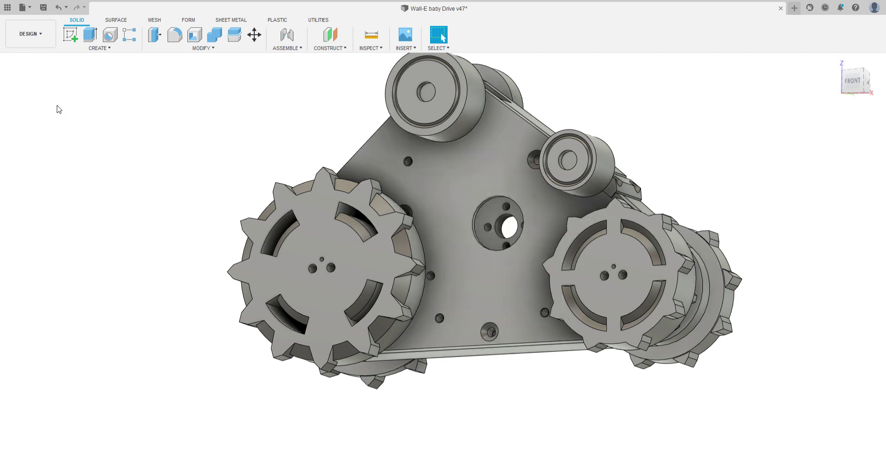
scroll(513, 231, down, 2)
shift+middle_drag(513, 230, 356, 262)
scroll(348, 223, down, 3)
scroll(344, 277, up, 3)
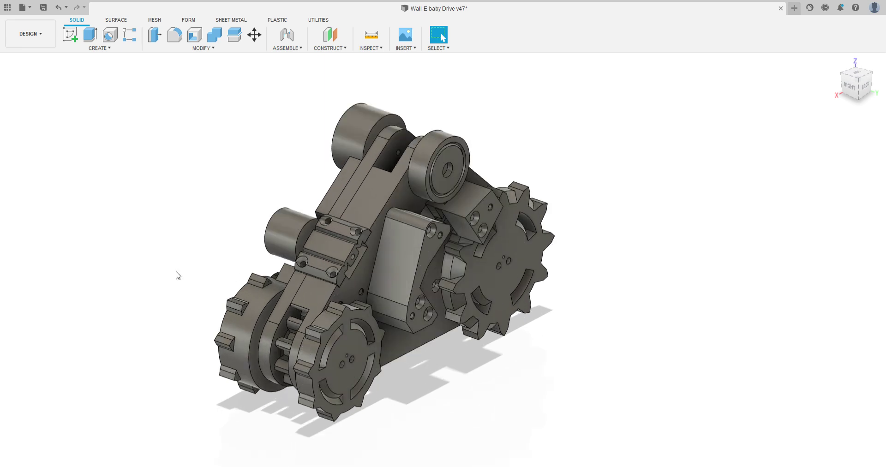
scroll(178, 276, down, 1)
scroll(234, 253, down, 2)
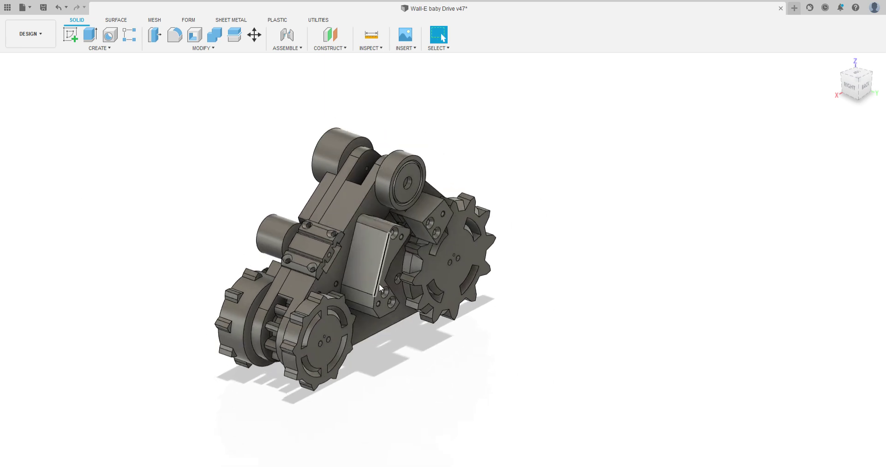
Step: Examine the mounting blocks and the outer back plate between the sprockets from a low angle at the back right of the drive
scroll(369, 273, down, 2)
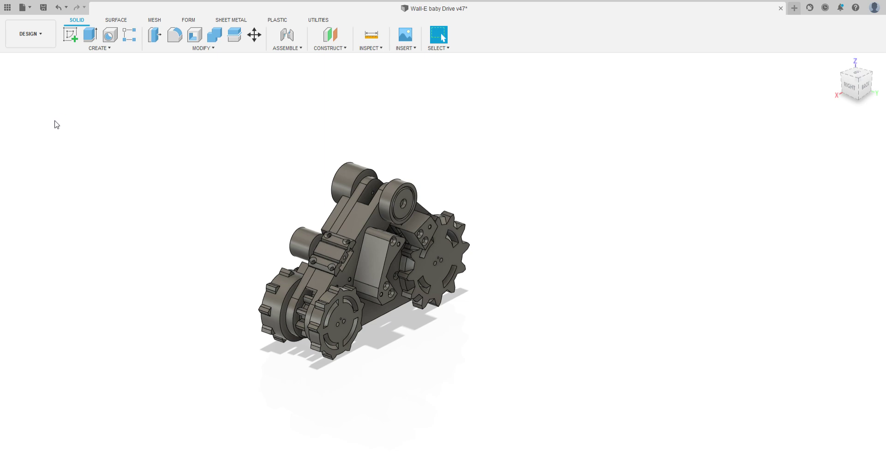
shift+middle_drag(376, 240, 412, 290)
scroll(403, 271, up, 3)
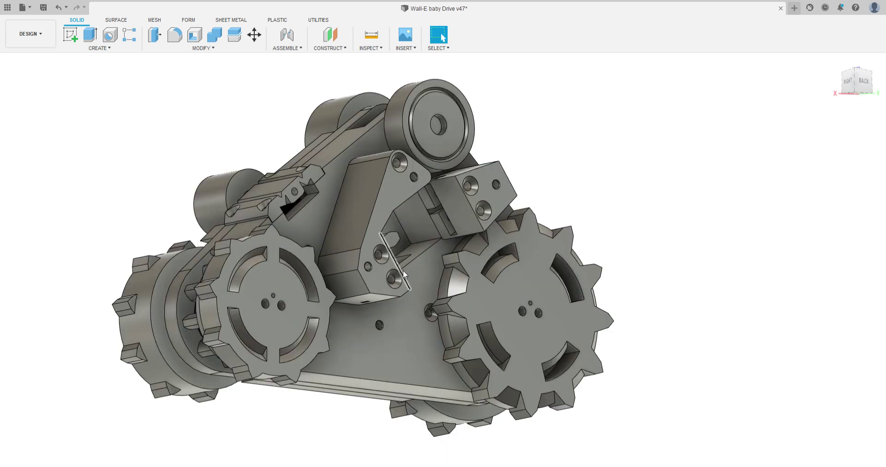
scroll(395, 268, down, 1)
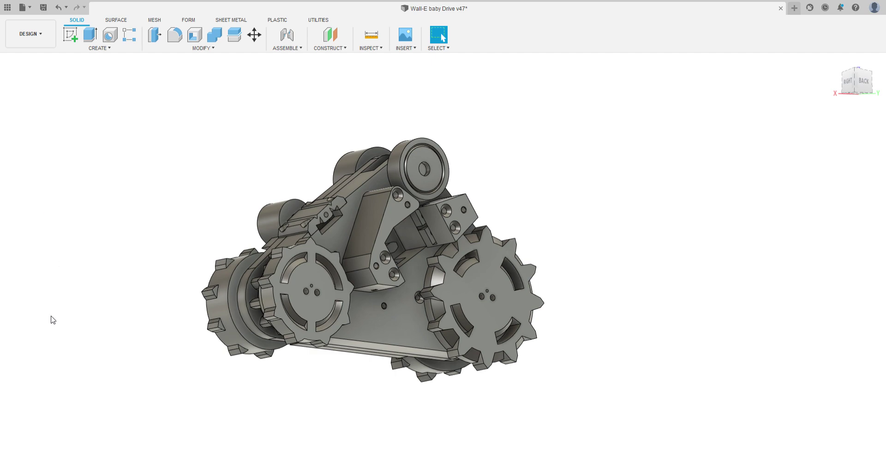
Step: Examine the drive and its track from the front, inspect the rollers and notched block from above, and return to an angled front overview
shift+middle_drag(192, 247, 440, 223)
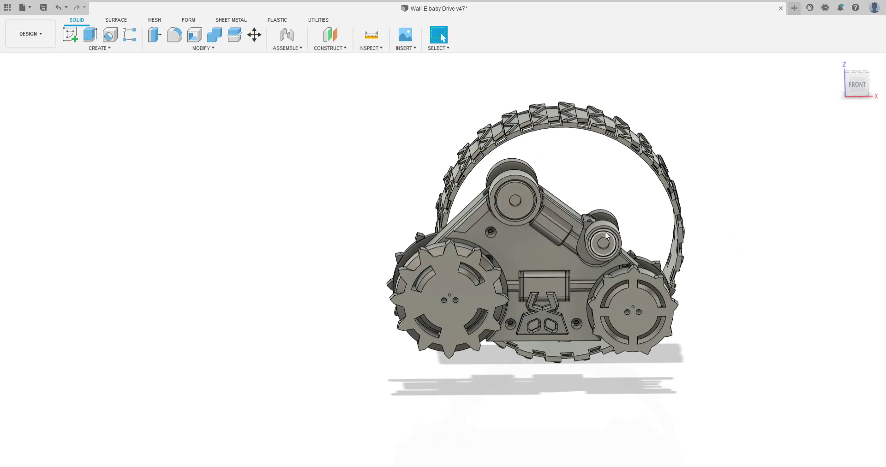
shift+middle_drag(608, 247, 553, 359)
scroll(580, 341, up, 3)
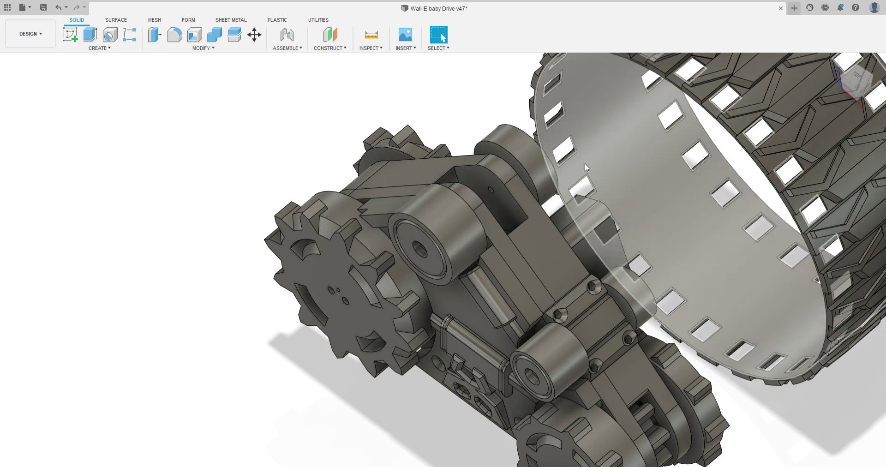
scroll(554, 319, down, 3)
shift+middle_drag(550, 332, 570, 226)
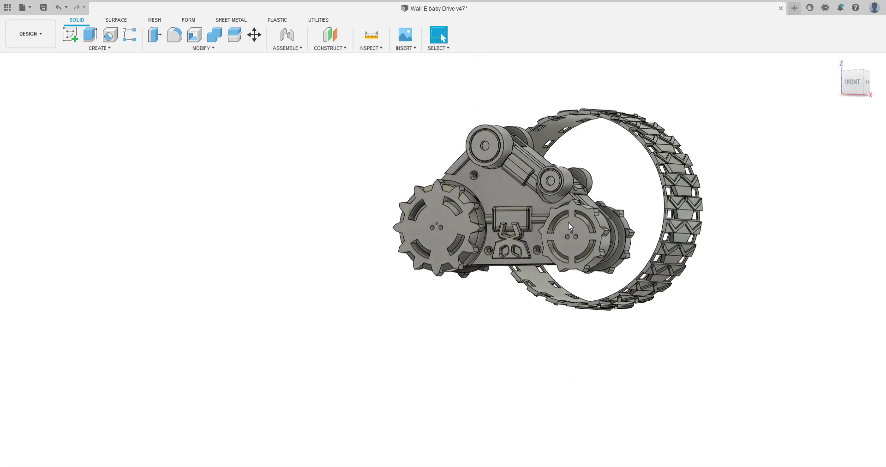
shift+middle_drag(519, 189, 616, 135)
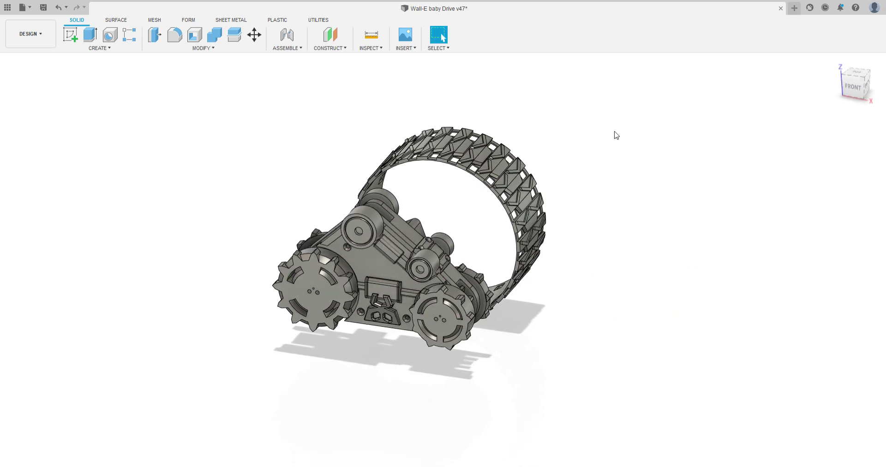